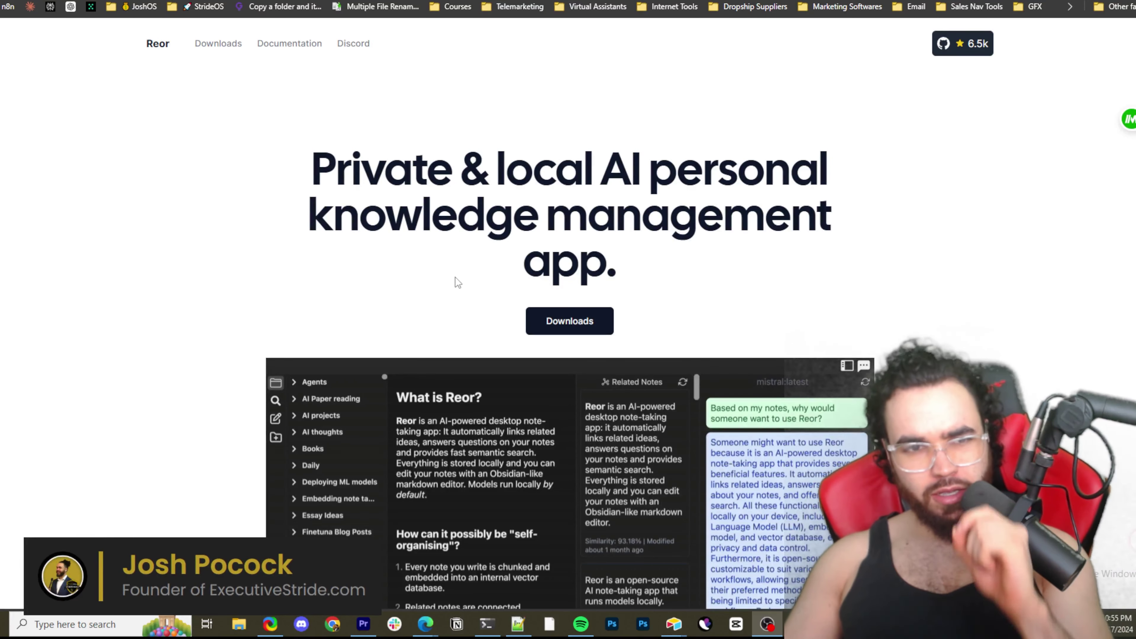
Step: Scroll the Reor GitHub repository down to the README's About section
{"action": "left_click", "coordinate": [425, 623]}
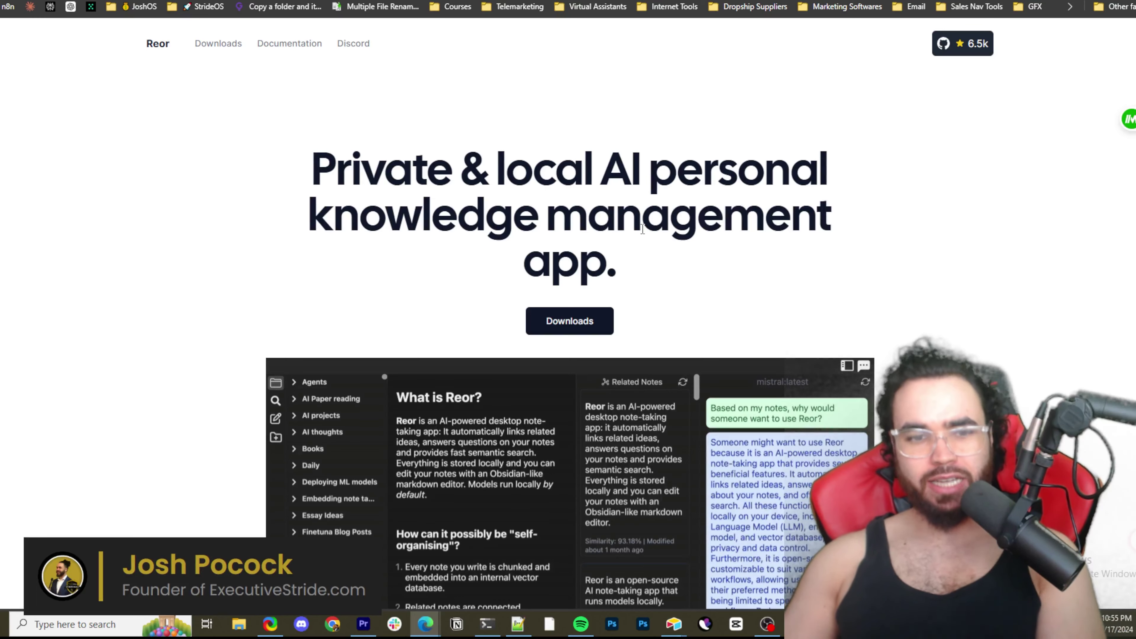
{"action": "scroll", "coordinate": [658, 249], "scroll_direction": "down", "scroll_amount": 2}
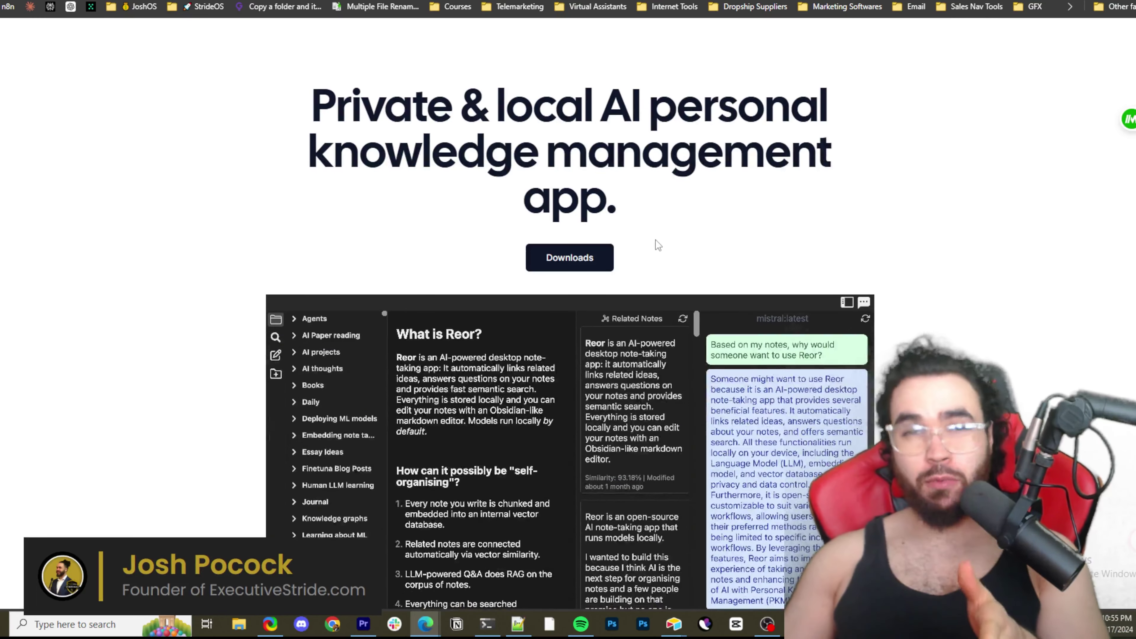
{"action": "scroll", "coordinate": [658, 244], "scroll_direction": "down", "scroll_amount": 2}
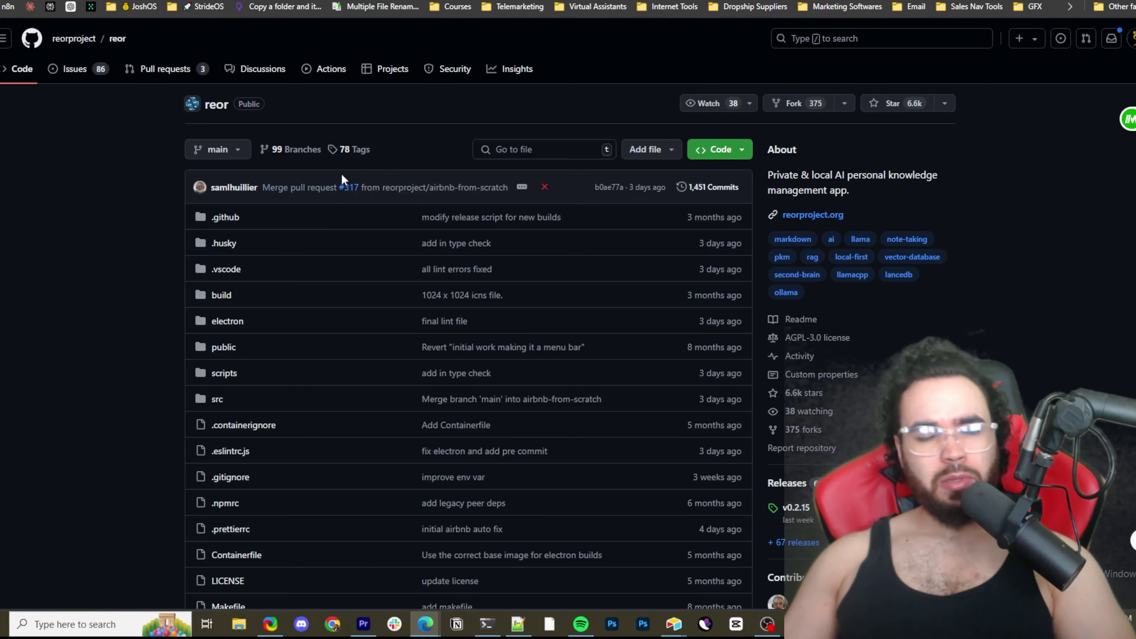
{"action": "scroll", "coordinate": [331, 179], "scroll_direction": "down", "scroll_amount": 3}
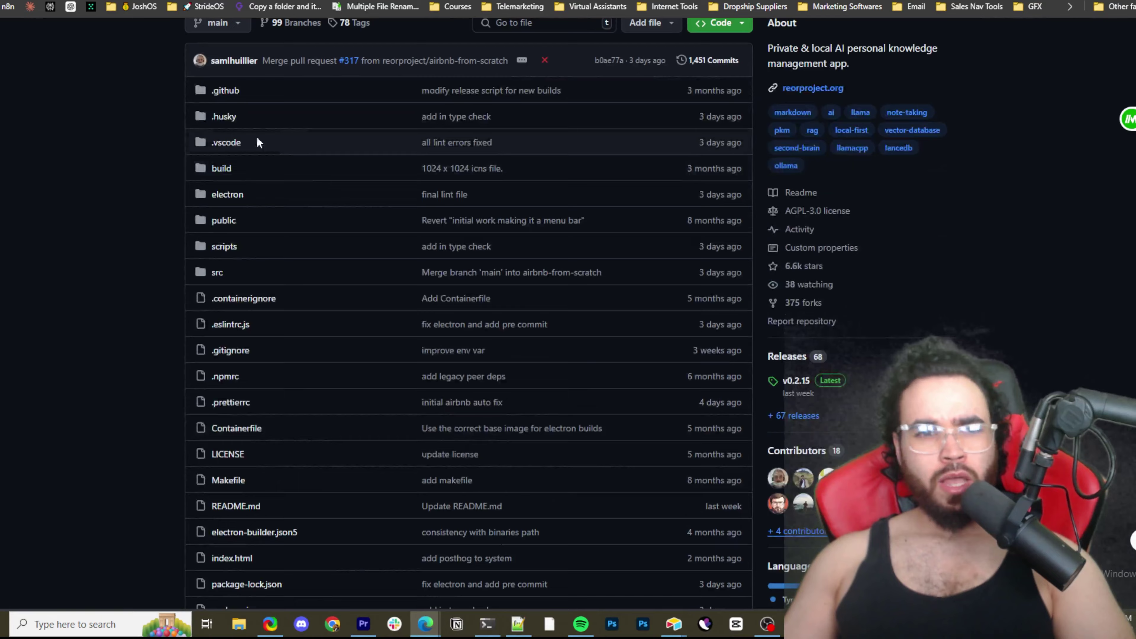
{"action": "scroll", "coordinate": [307, 189], "scroll_direction": "down", "scroll_amount": 6}
{"action": "scroll", "coordinate": [309, 181], "scroll_direction": "down", "scroll_amount": 8}
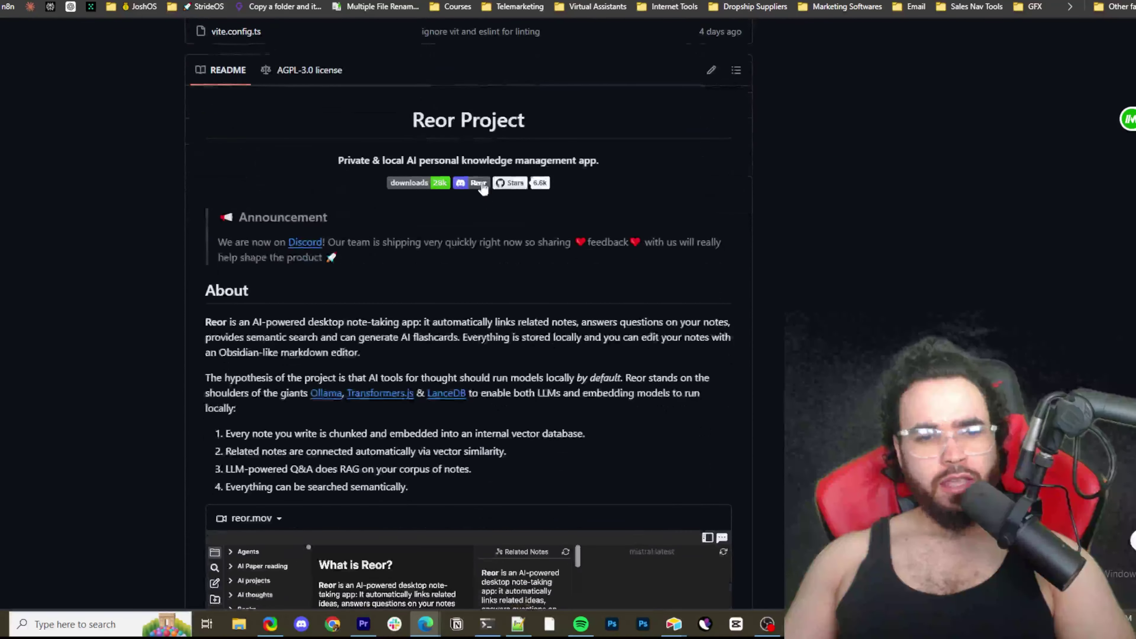
{"action": "scroll", "coordinate": [269, 308], "scroll_direction": "down", "scroll_amount": 3}
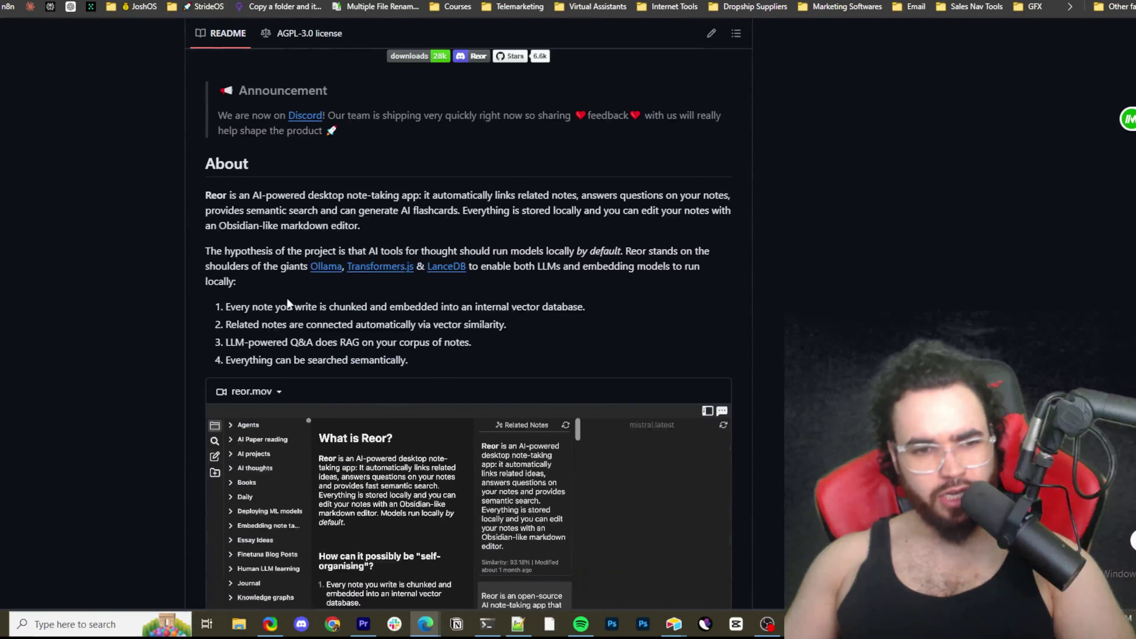
Step: Highlight the About points on note chunking and embedding, related-note connections, and semantic search
{"action": "left_click_drag", "start_coordinate": [251, 310], "coordinate": [402, 313]}
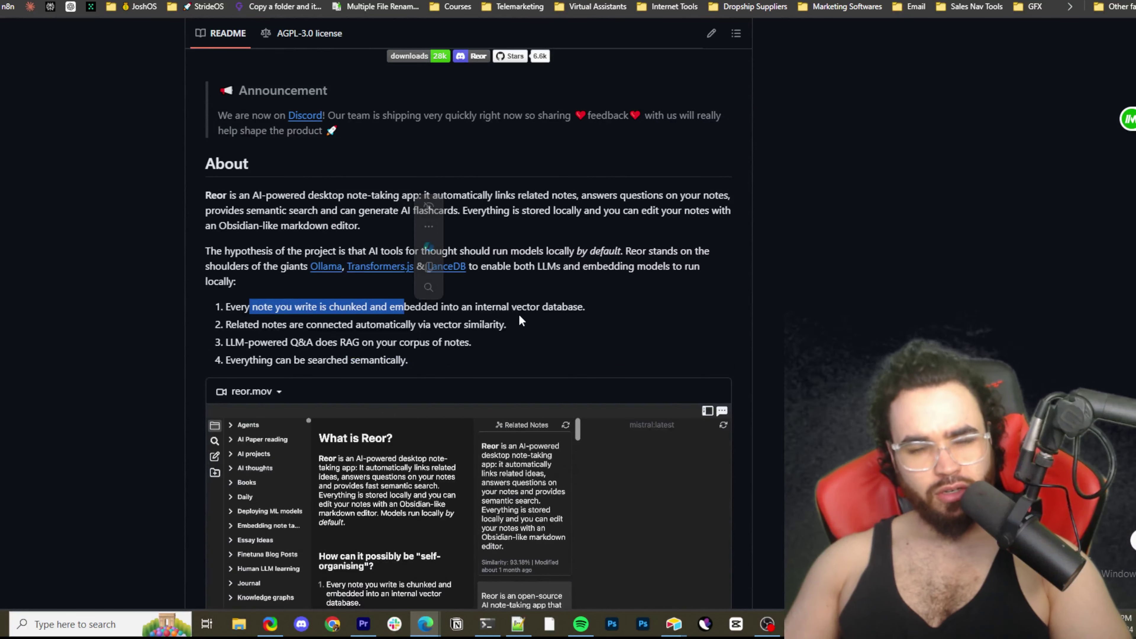
{"action": "left_click_drag", "start_coordinate": [254, 325], "coordinate": [360, 325]}
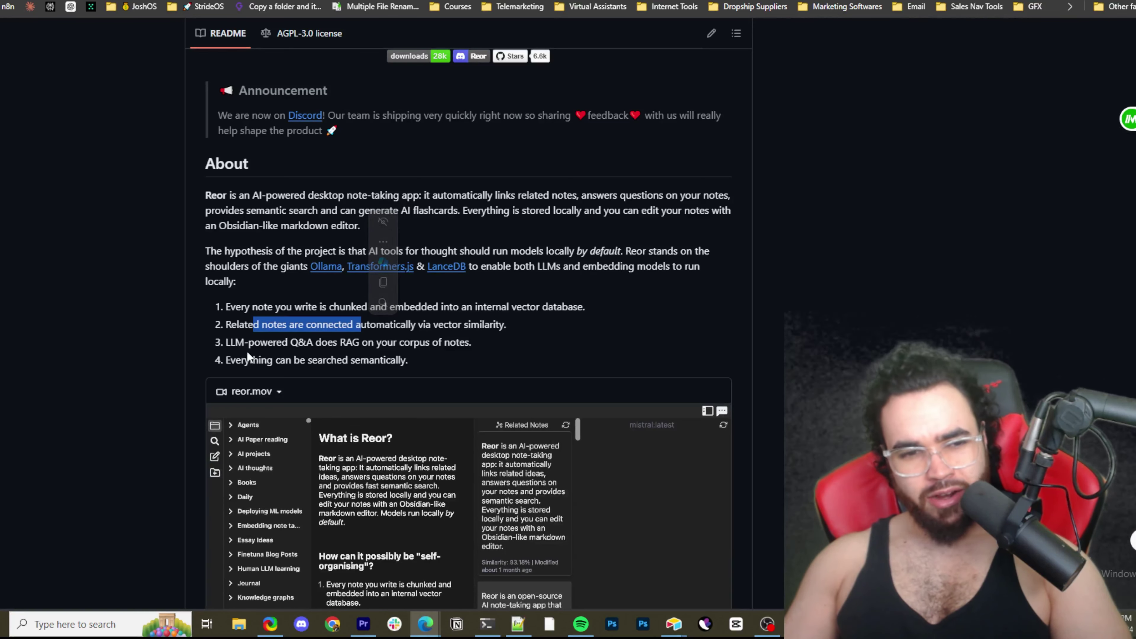
{"action": "left_click_drag", "start_coordinate": [245, 360], "coordinate": [253, 356]}
{"action": "left_click", "coordinate": [343, 345]}
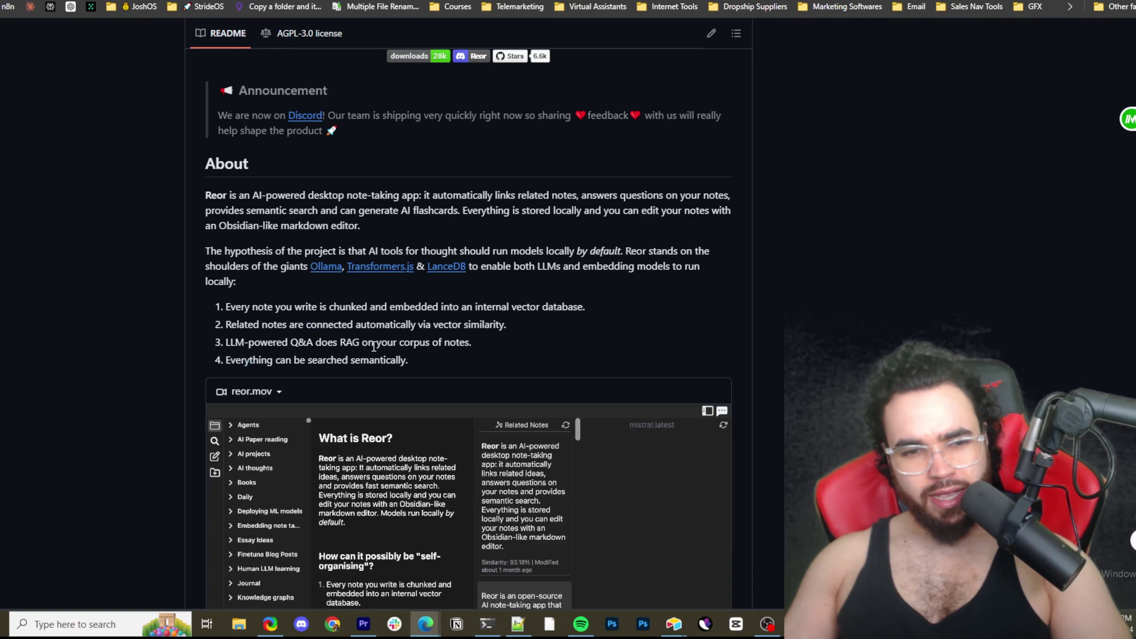
{"action": "left_click_drag", "start_coordinate": [419, 342], "coordinate": [449, 345]}
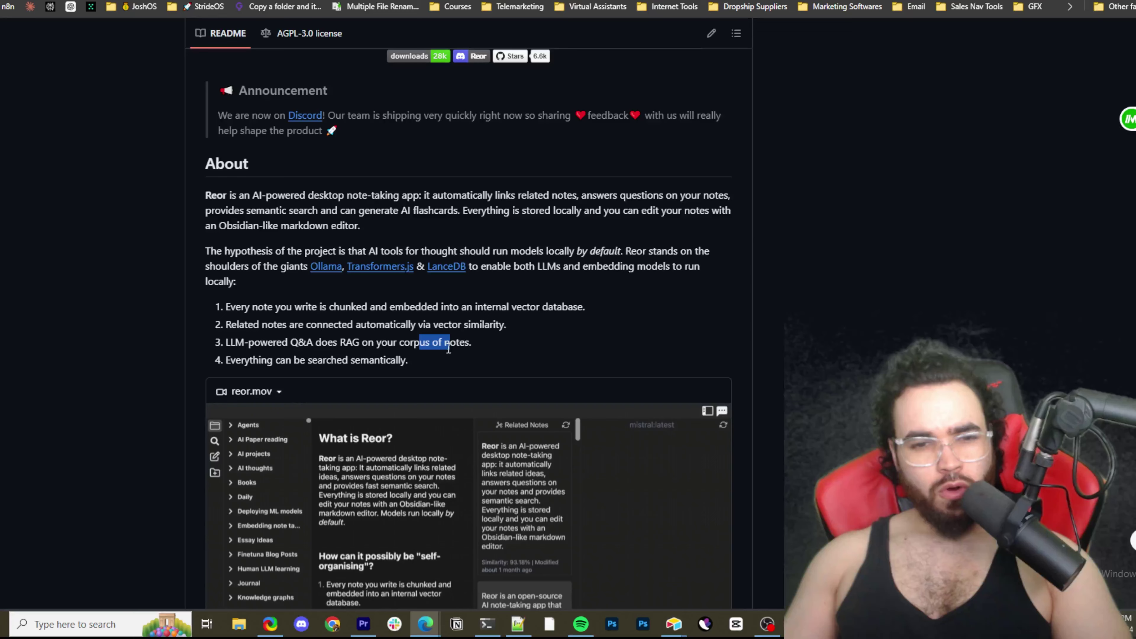
{"action": "triple_click", "coordinate": [436, 358]}
{"action": "triple_click", "coordinate": [323, 360]}
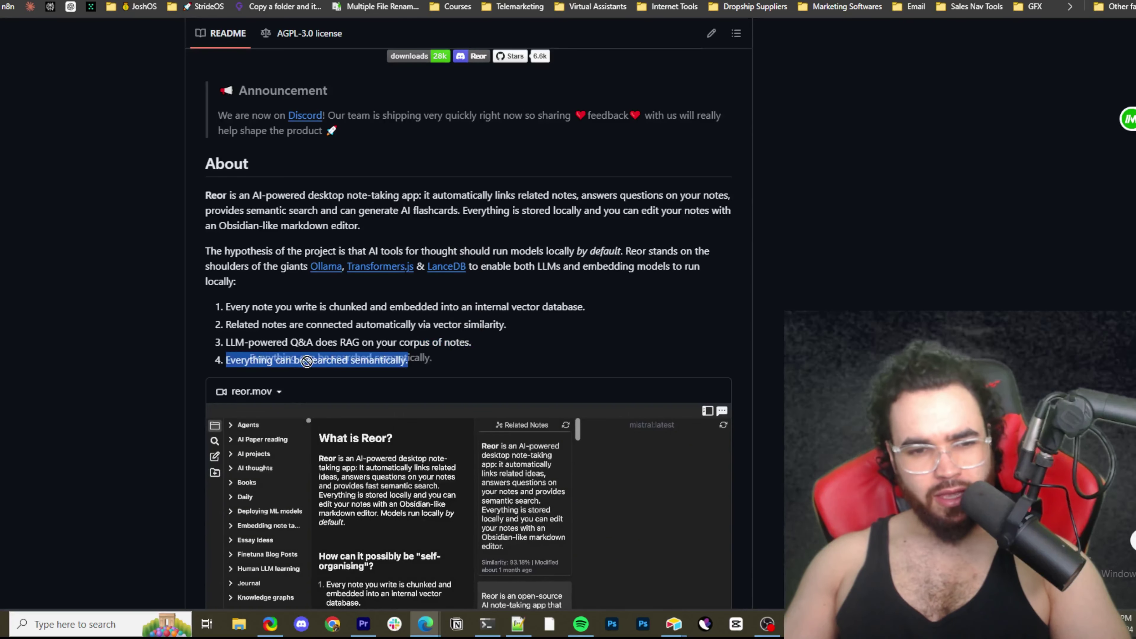
{"action": "left_click", "coordinate": [414, 325]}
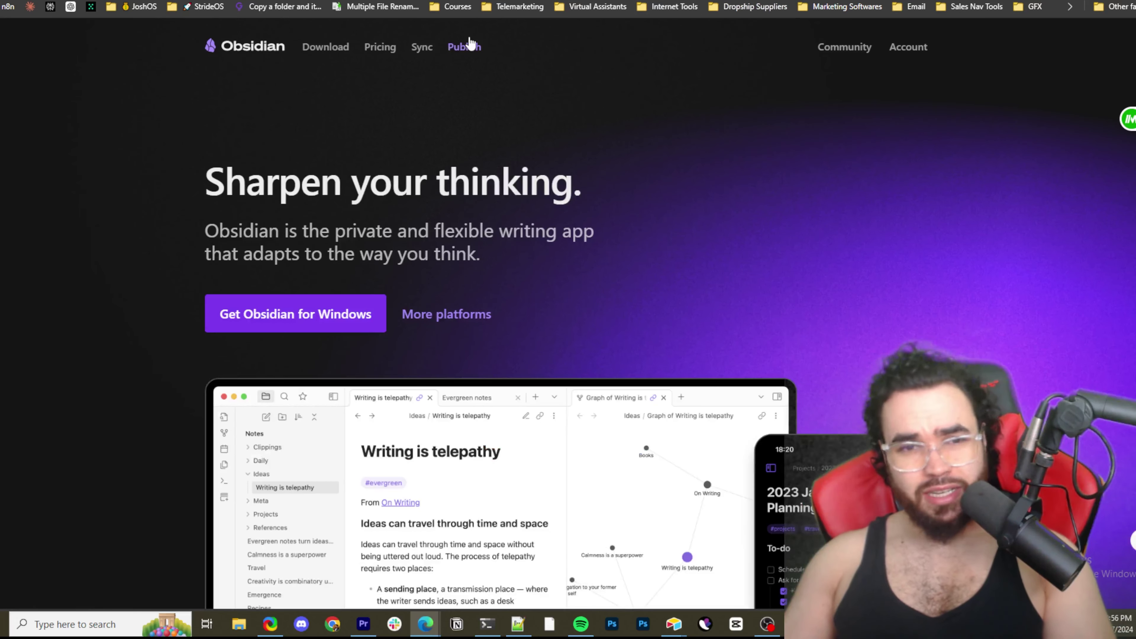
Step: View Obsidian's Pricing page from its nav bar
{"action": "left_click", "coordinate": [379, 48]}
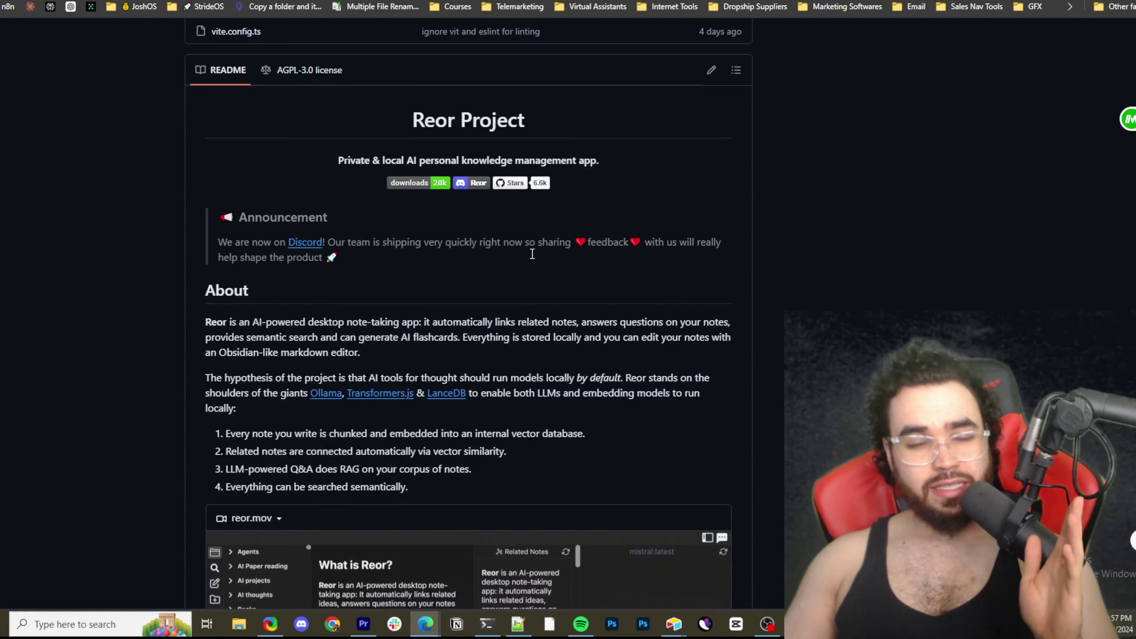
{"action": "scroll", "coordinate": [510, 291], "scroll_direction": "down", "scroll_amount": 2}
{"action": "scroll", "coordinate": [512, 302], "scroll_direction": "down", "scroll_amount": 5}
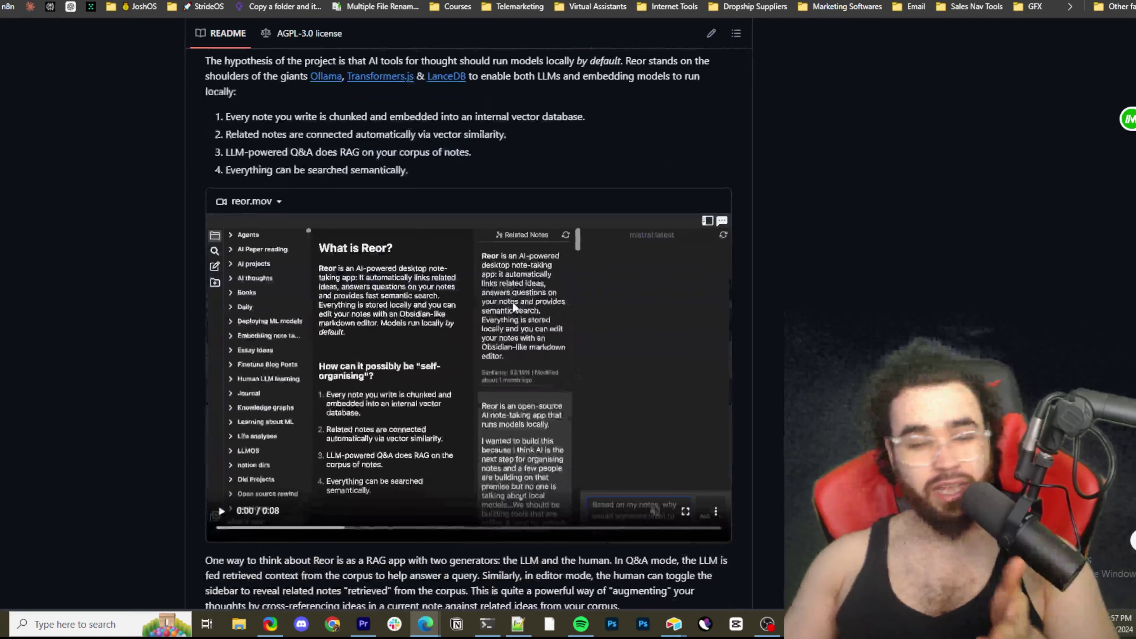
{"action": "scroll", "coordinate": [534, 317], "scroll_direction": "down", "scroll_amount": 6}
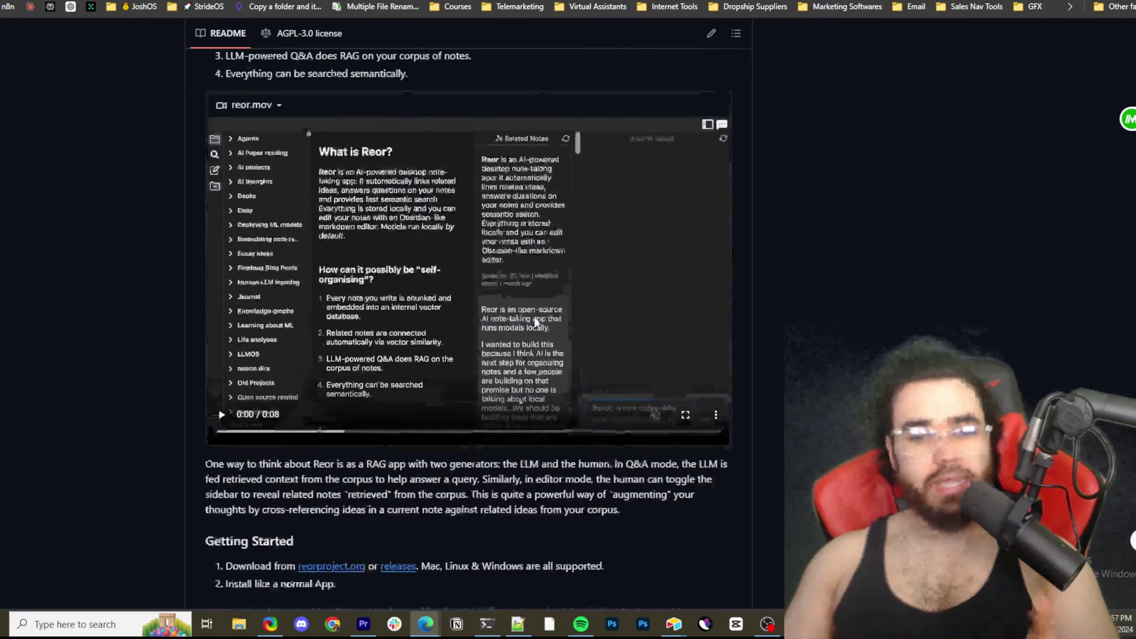
{"action": "scroll", "coordinate": [539, 312], "scroll_direction": "down", "scroll_amount": 2}
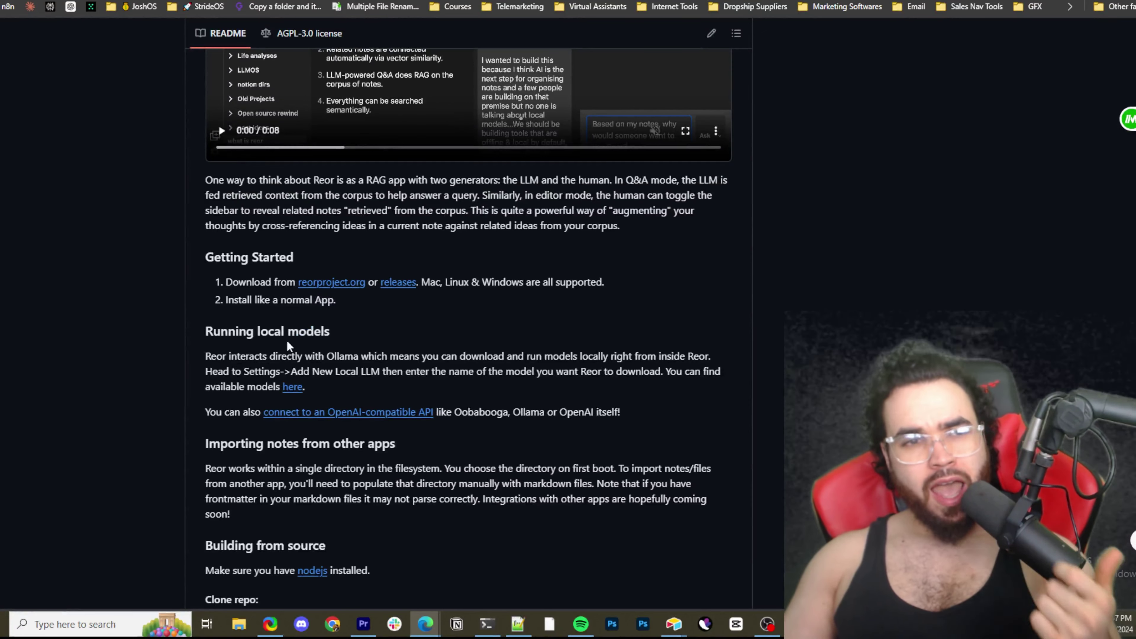
{"action": "scroll", "coordinate": [340, 317], "scroll_direction": "down", "scroll_amount": 4}
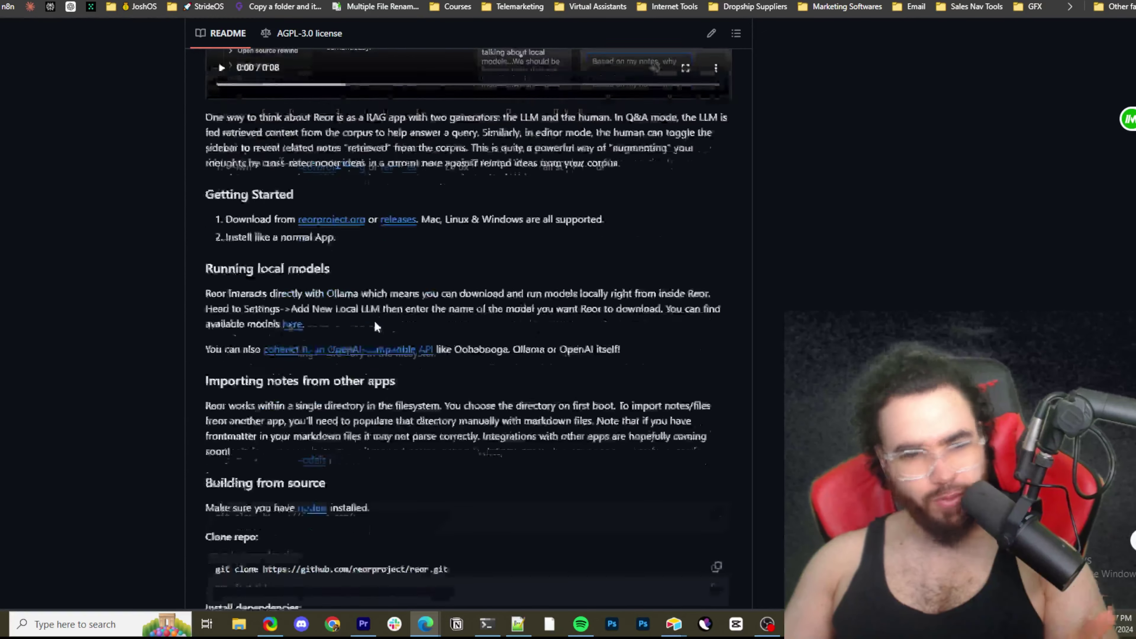
{"action": "scroll", "coordinate": [378, 340], "scroll_direction": "down", "scroll_amount": 1}
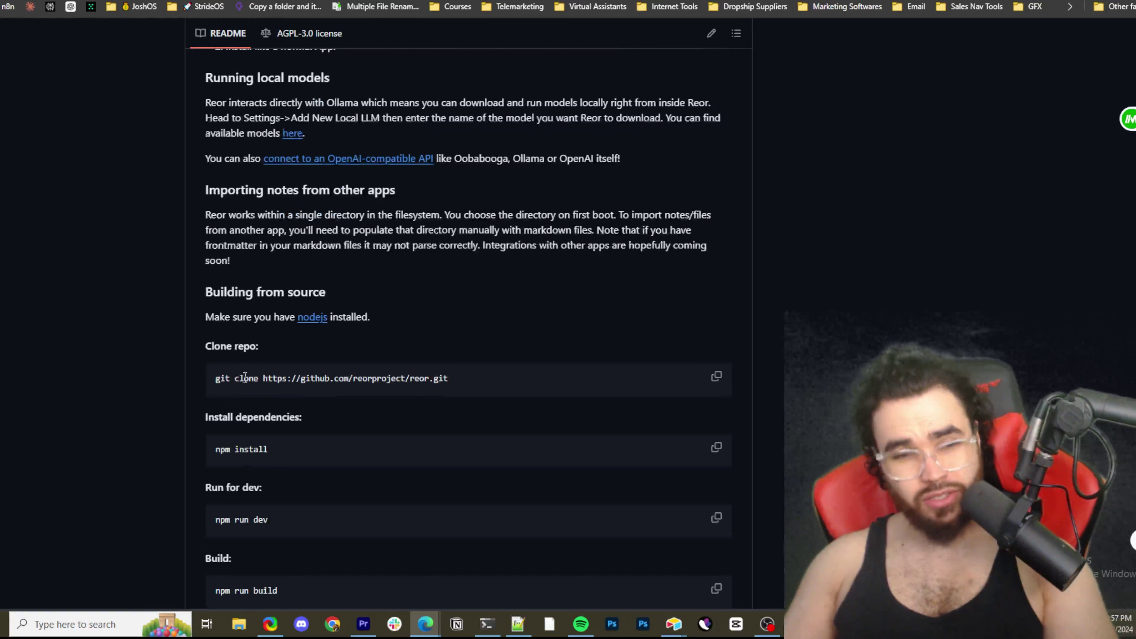
{"action": "mouse_move", "coordinate": [233, 378]}
{"action": "left_mouse_down"}
{"action": "mouse_move", "coordinate": [594, 386]}
{"action": "mouse_move", "coordinate": [369, 384]}
{"action": "mouse_move", "coordinate": [321, 406]}
{"action": "left_mouse_up"}
{"action": "left_click_drag", "start_coordinate": [248, 417], "coordinate": [388, 463]}
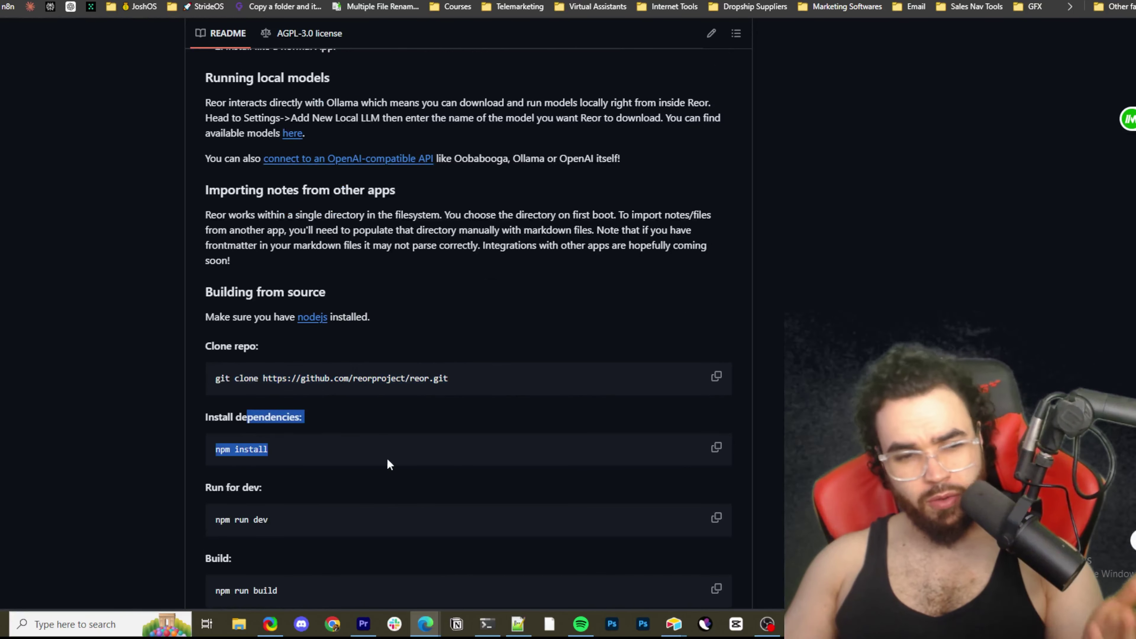
{"action": "left_click", "coordinate": [280, 455]}
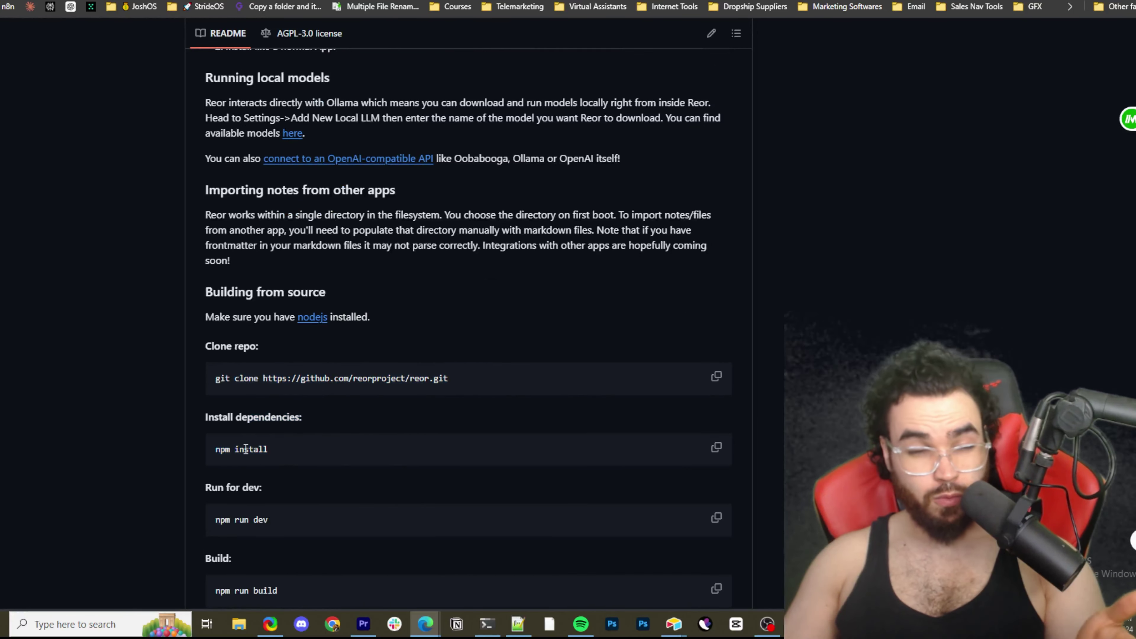
{"action": "left_click_drag", "start_coordinate": [217, 449], "coordinate": [181, 442]}
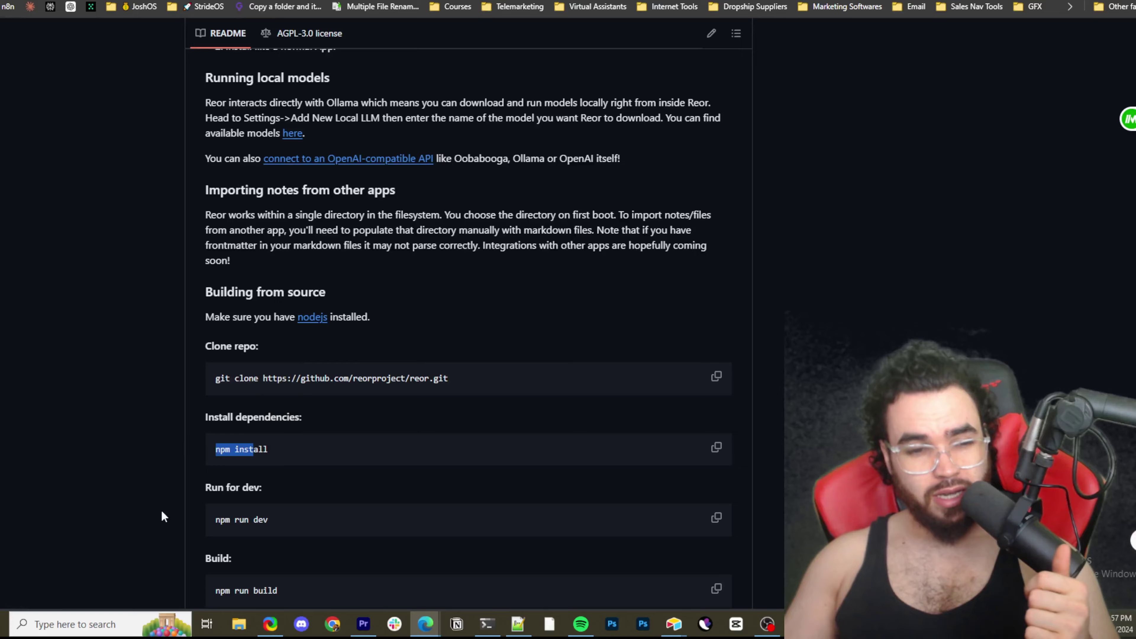
{"action": "scroll", "coordinate": [162, 511], "scroll_direction": "down", "scroll_amount": 3}
{"action": "left_click_drag", "start_coordinate": [254, 392], "coordinate": [263, 396]}
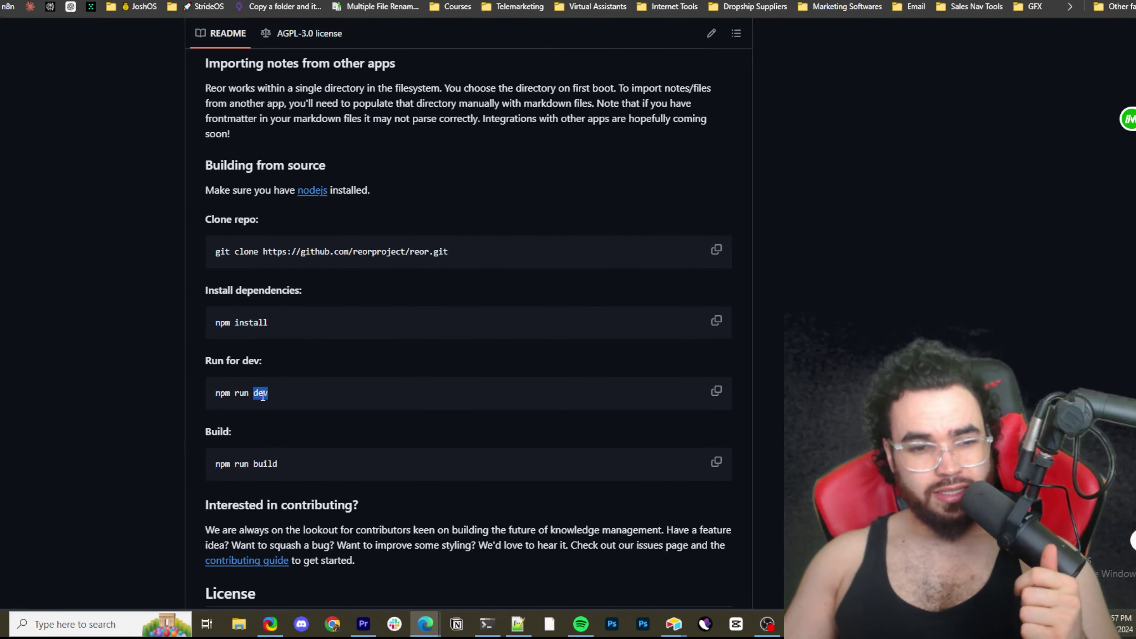
{"action": "left_click_drag", "start_coordinate": [225, 453], "coordinate": [299, 461]}
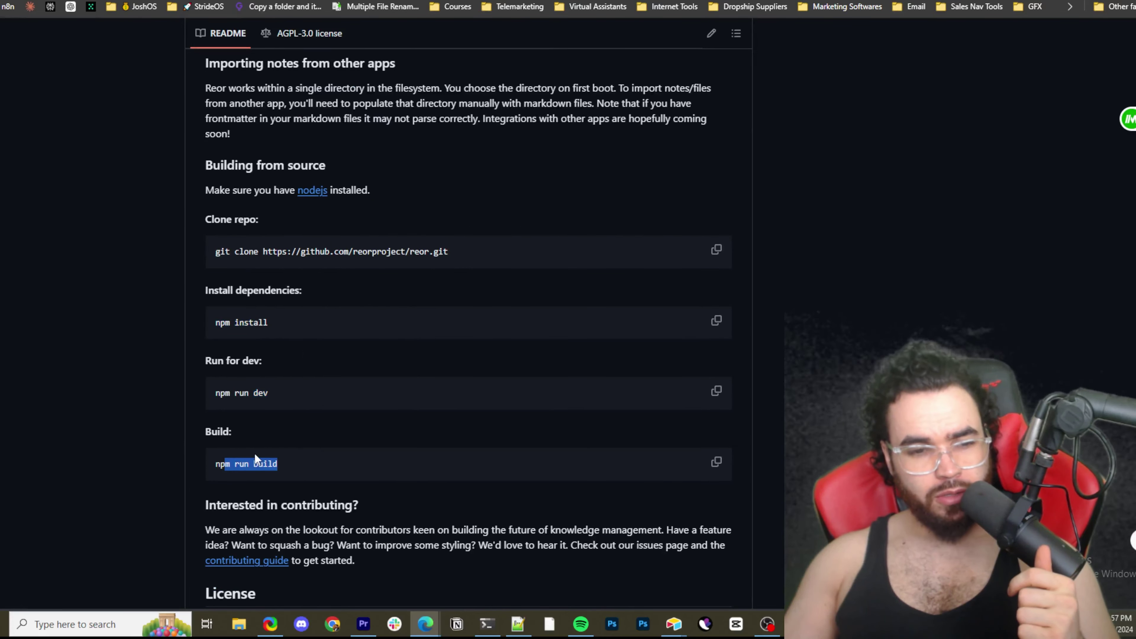
{"action": "scroll", "coordinate": [255, 453], "scroll_direction": "up", "scroll_amount": 7}
{"action": "scroll", "coordinate": [356, 333], "scroll_direction": "up", "scroll_amount": 1}
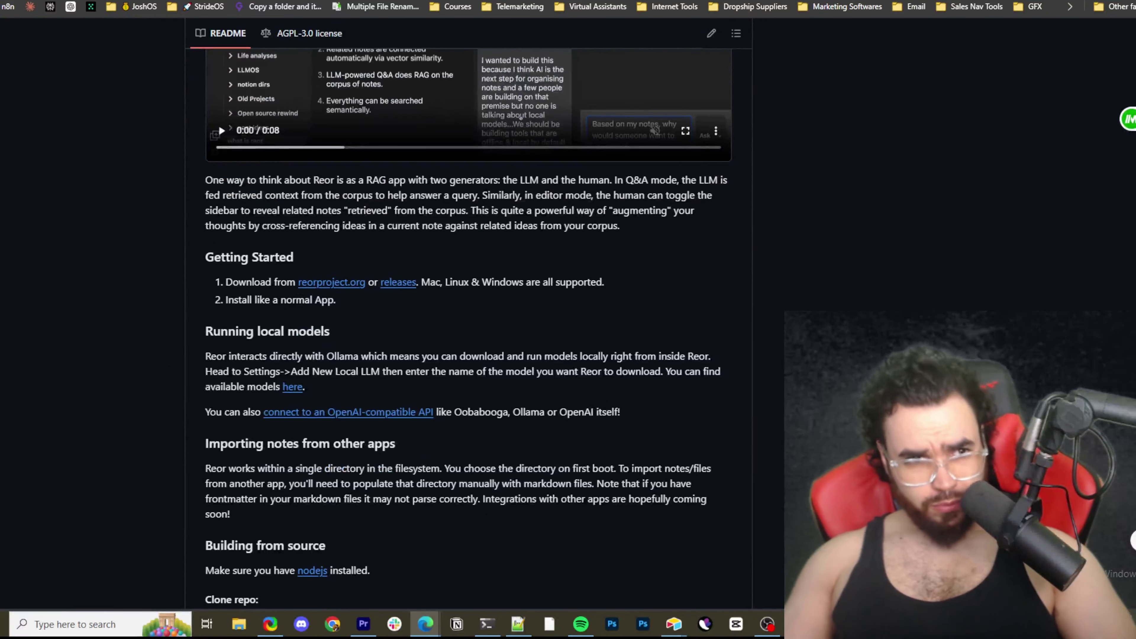
Step: Return to the reorproject.org landing page and go to its Downloads page
{"action": "left_click", "coordinate": [229, 3]}
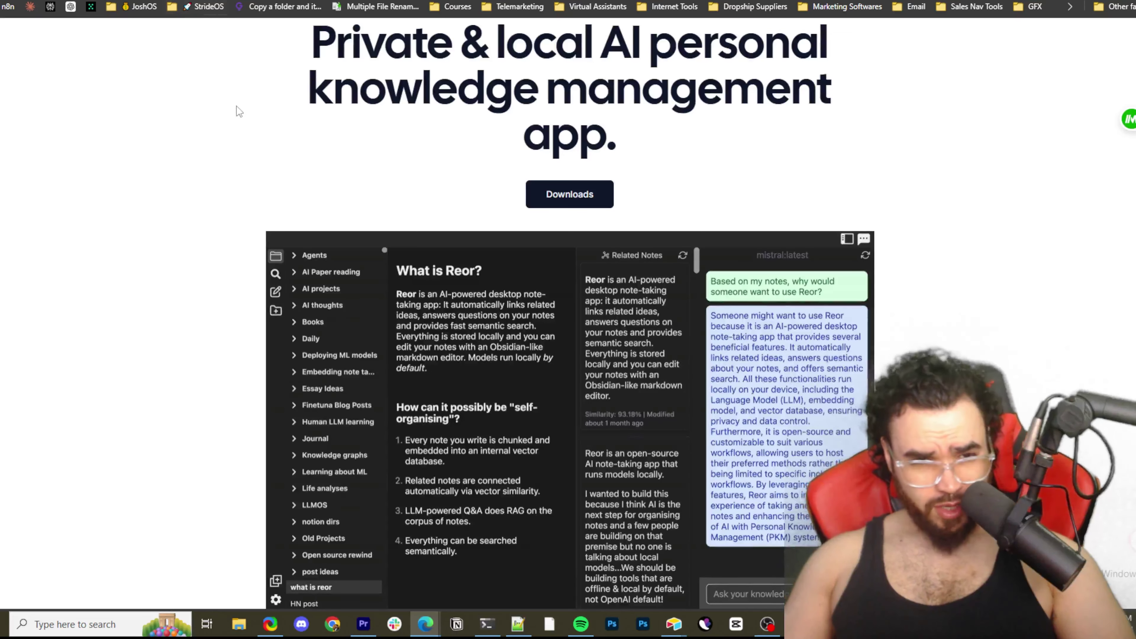
{"action": "scroll", "coordinate": [239, 111], "scroll_direction": "up", "scroll_amount": 3}
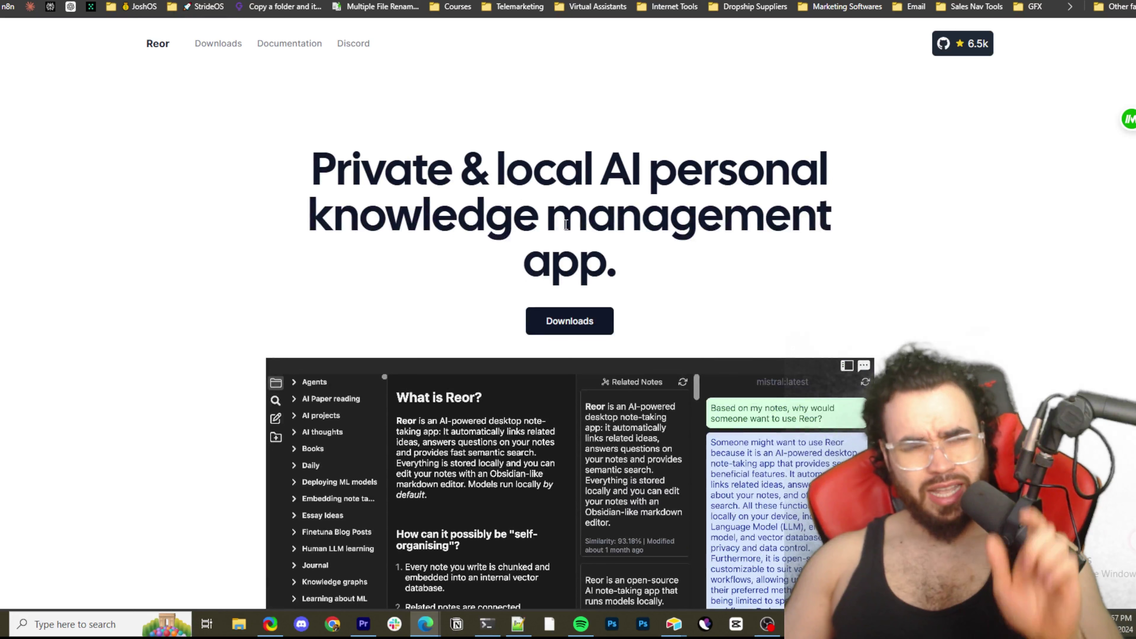
{"action": "left_click", "coordinate": [597, 324]}
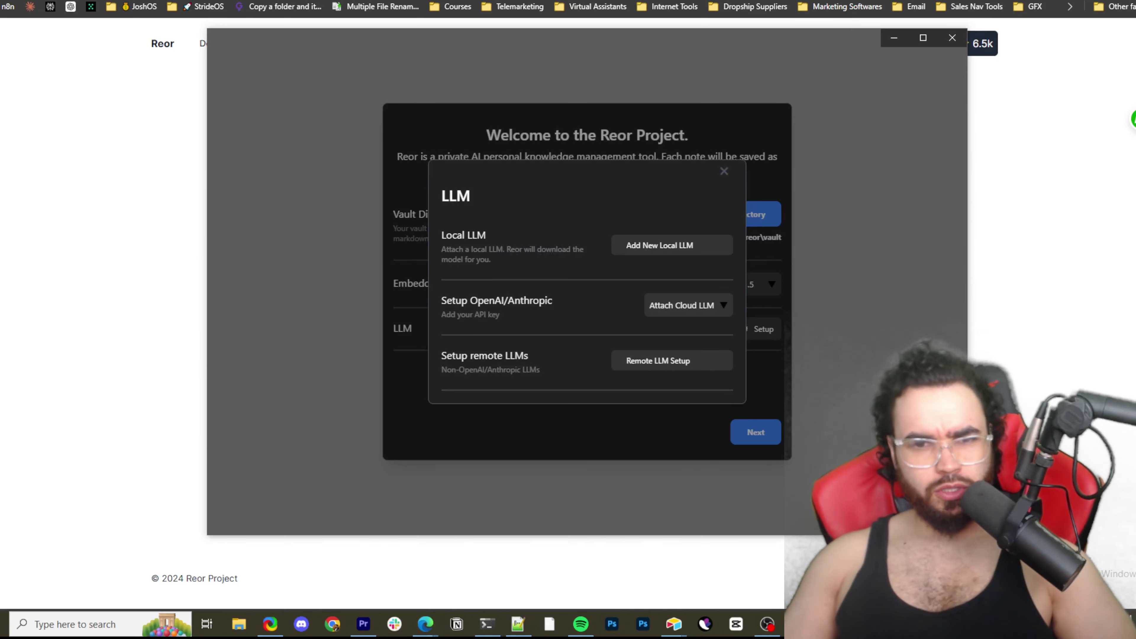
{"action": "left_click", "coordinate": [724, 172]}
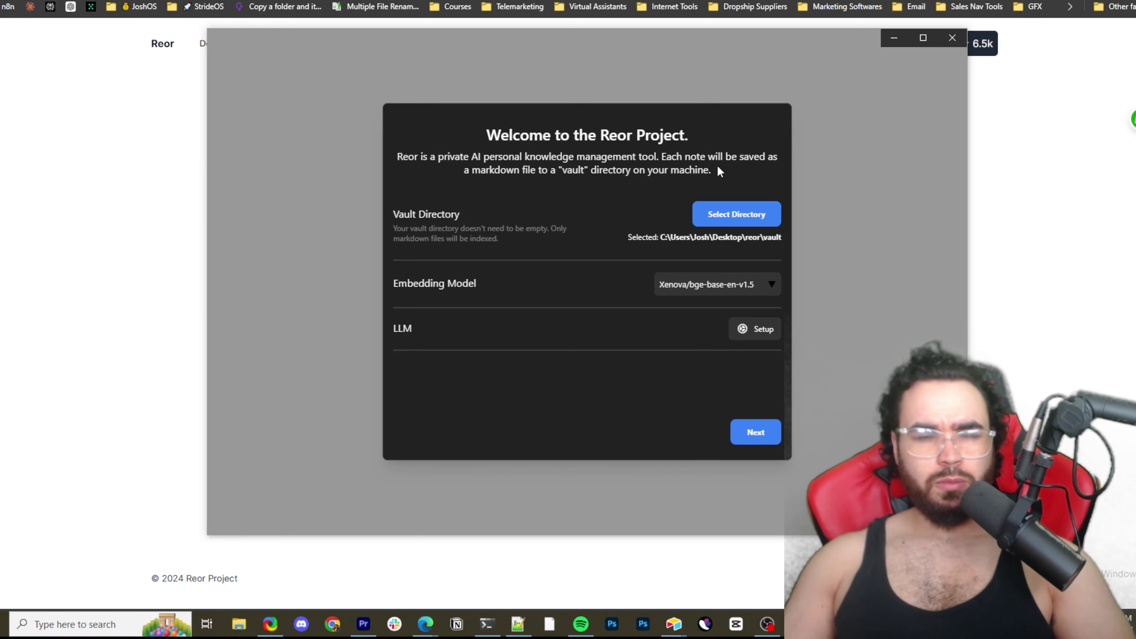
{"action": "left_click_drag", "start_coordinate": [564, 173], "coordinate": [617, 173]}
{"action": "left_click", "coordinate": [723, 174]}
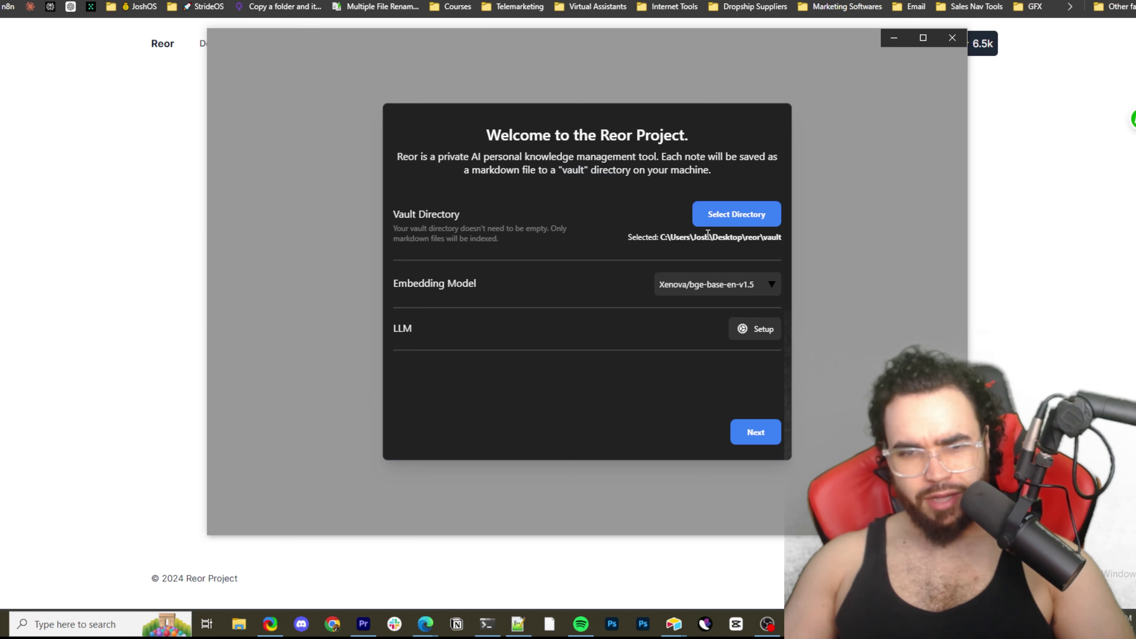
{"action": "triple_click", "coordinate": [437, 218]}
{"action": "left_click_drag", "start_coordinate": [432, 229], "coordinate": [460, 232]}
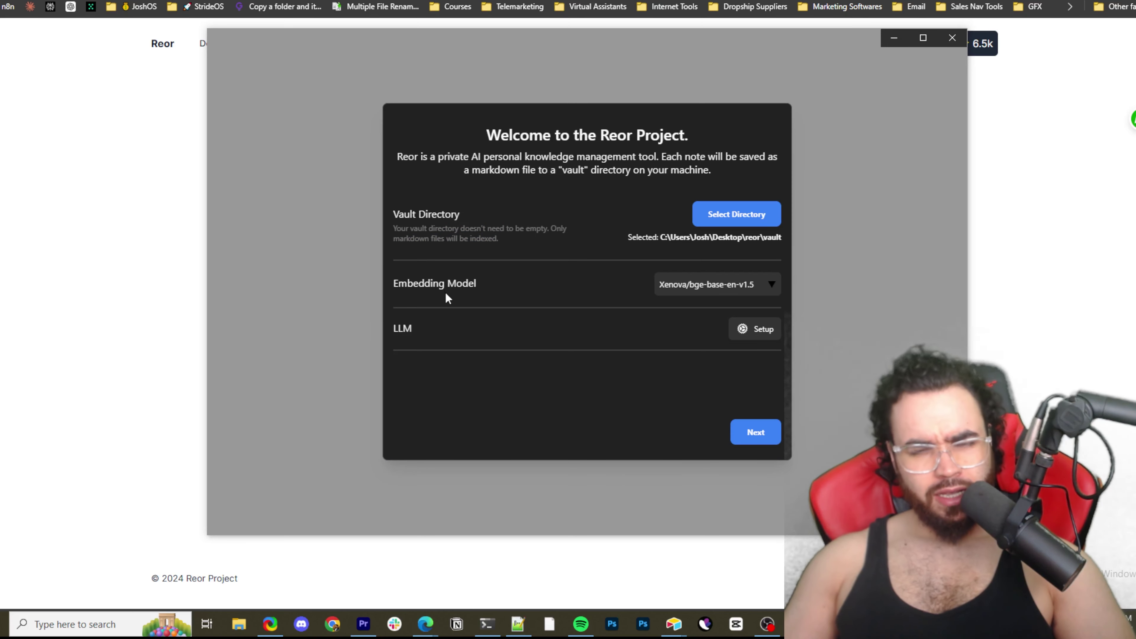
{"action": "left_click", "coordinate": [664, 285]}
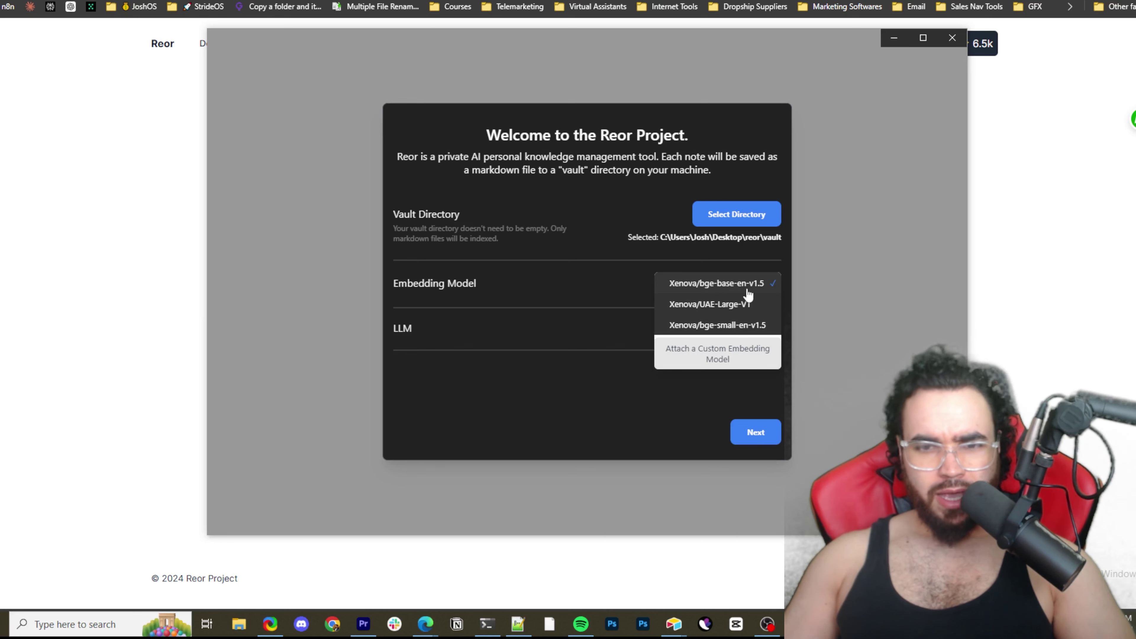
{"action": "left_click", "coordinate": [617, 295]}
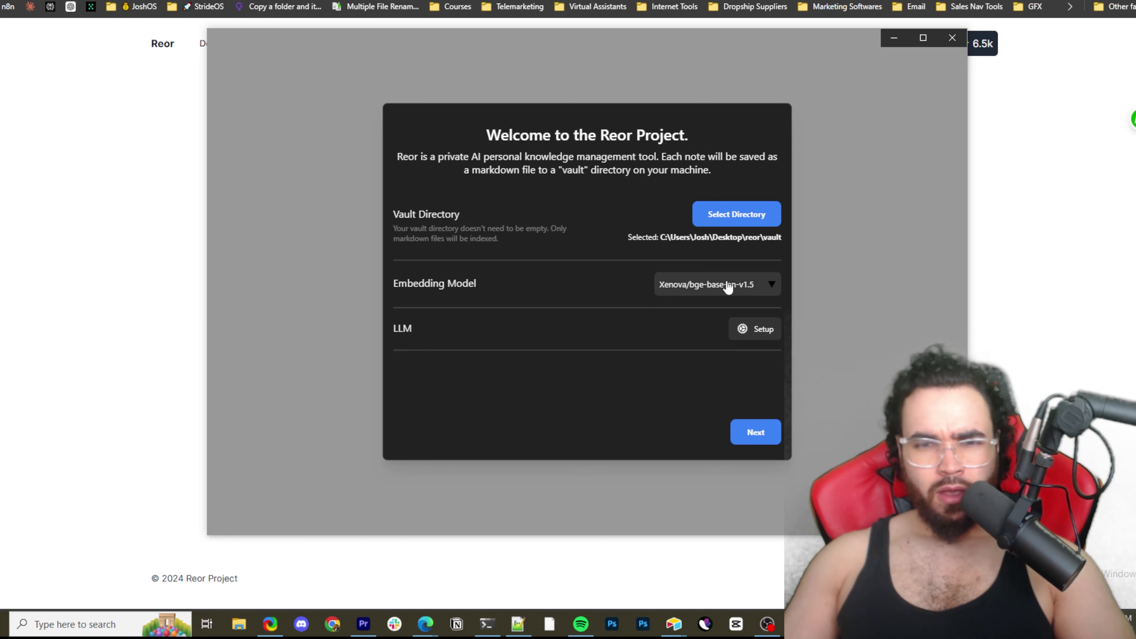
{"action": "left_click", "coordinate": [725, 295]}
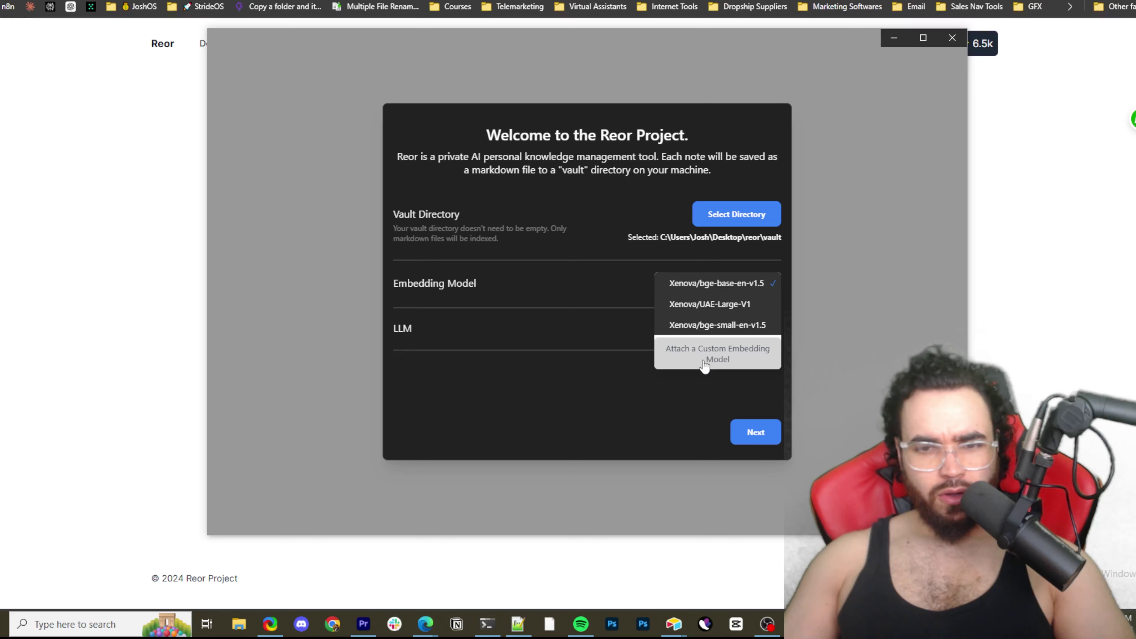
{"action": "left_click", "coordinate": [703, 360]}
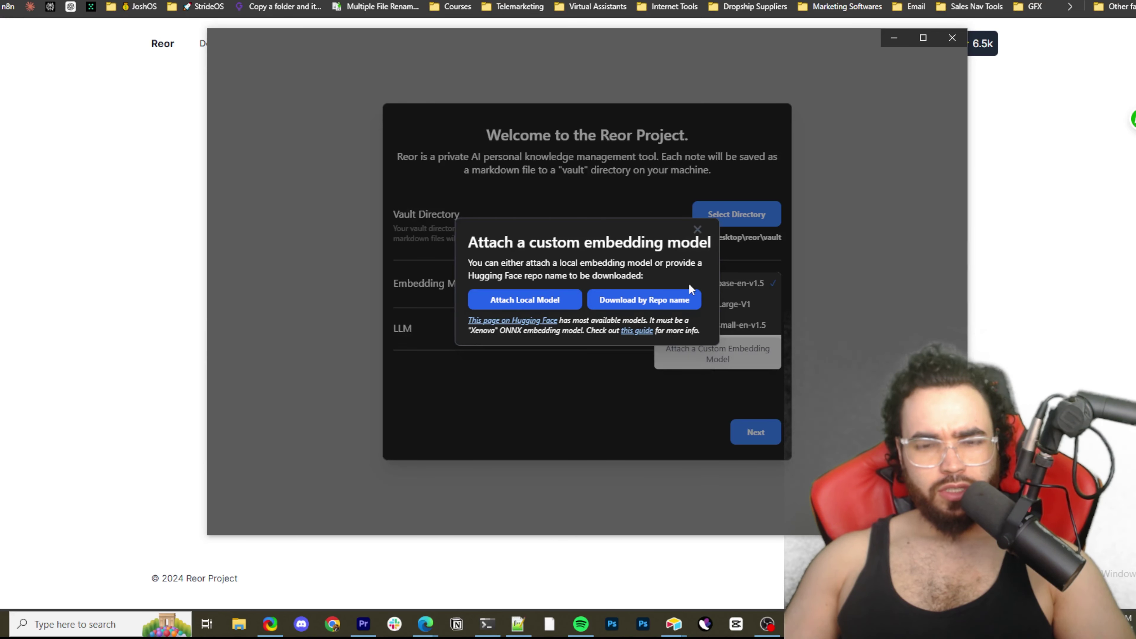
{"action": "left_click", "coordinate": [697, 229]}
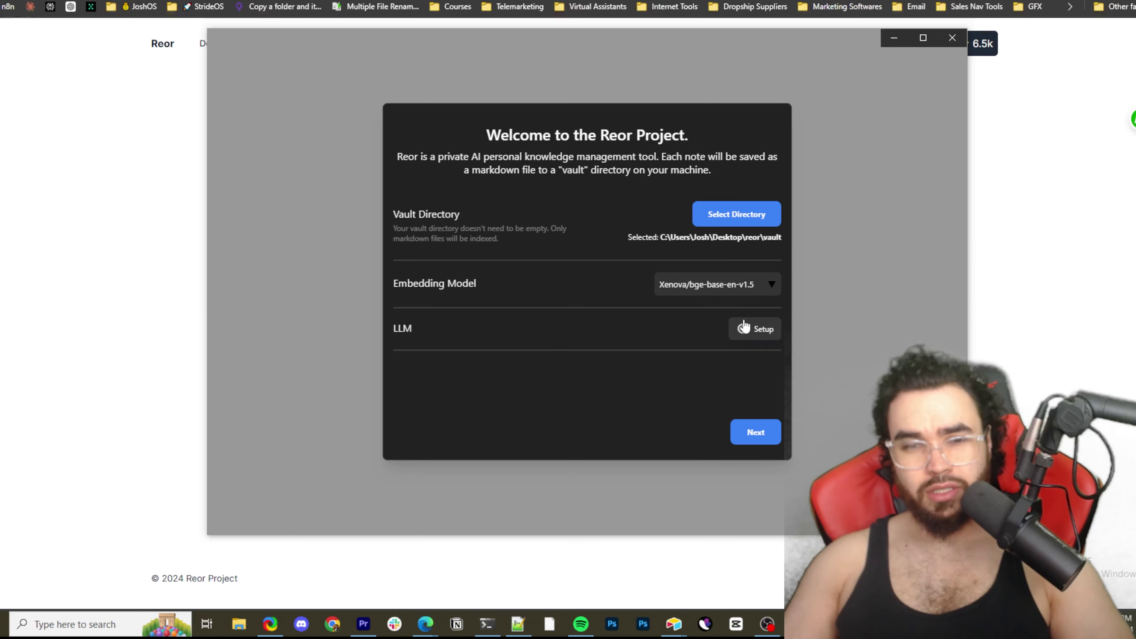
Step: Open LLM Setup, review the Add New Local LLM prompt, then close it
{"action": "left_click", "coordinate": [737, 337]}
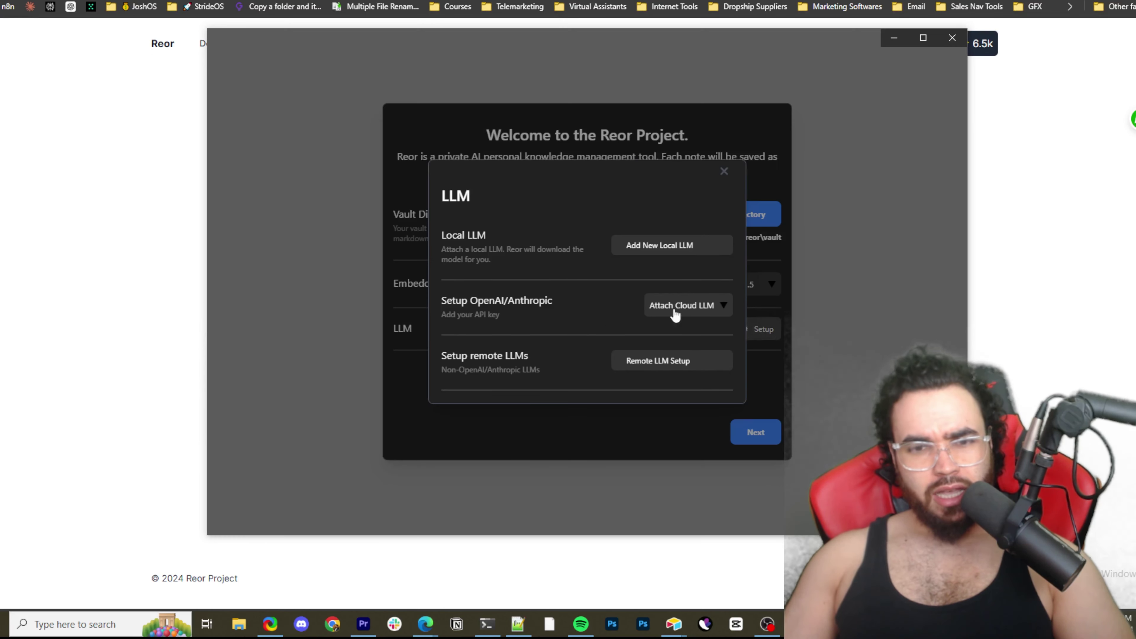
{"action": "left_click", "coordinate": [683, 249]}
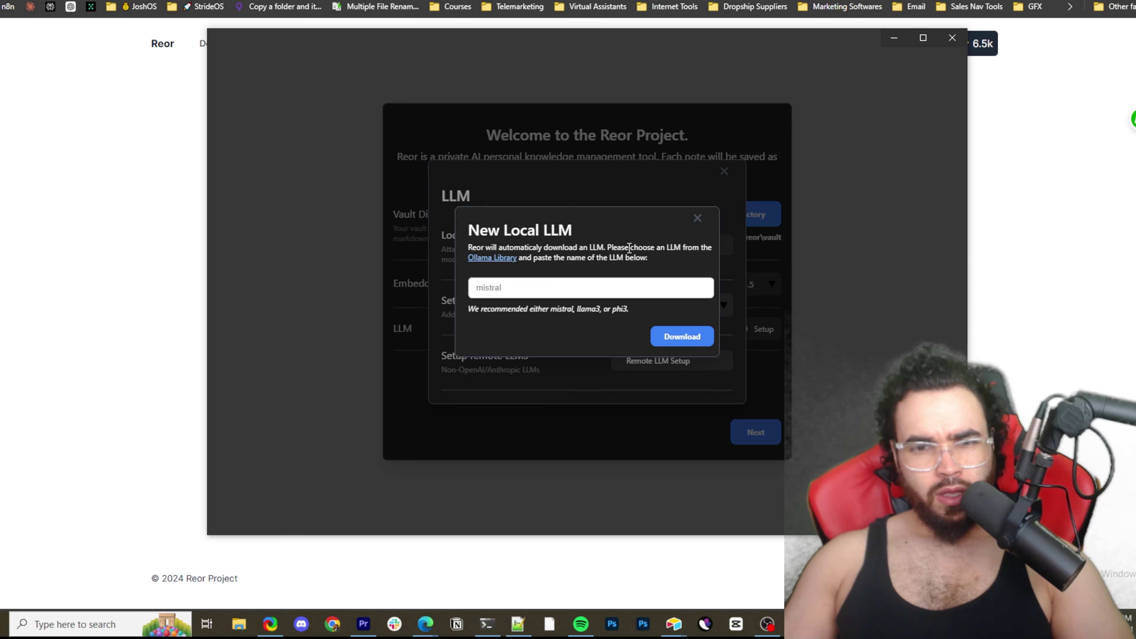
{"action": "left_click_drag", "start_coordinate": [630, 247], "coordinate": [693, 215]}
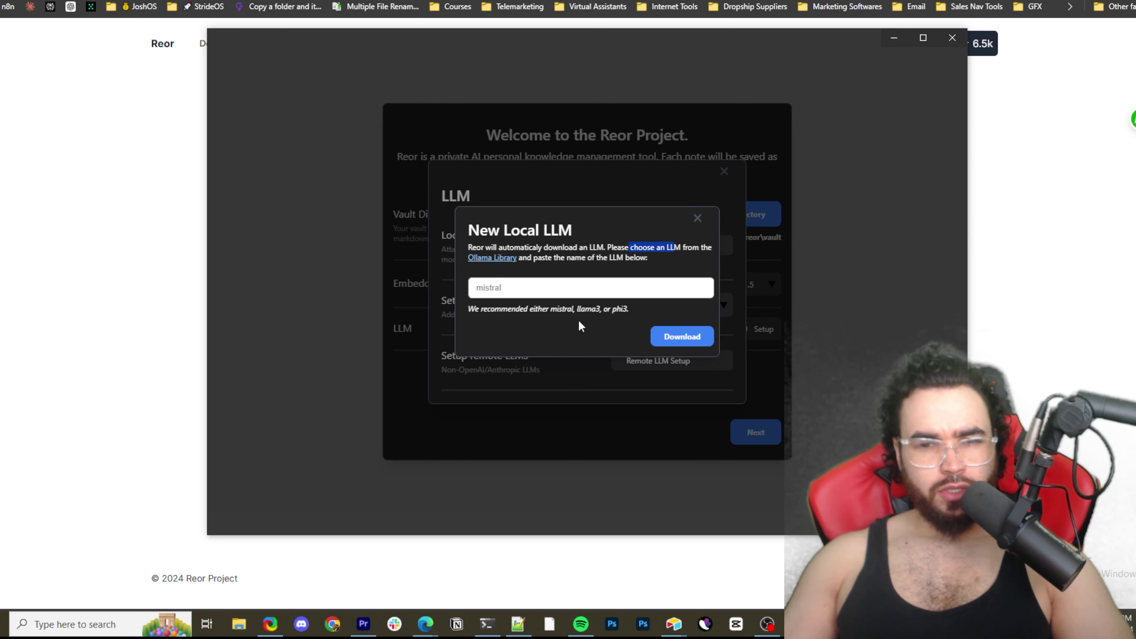
{"action": "left_click", "coordinate": [697, 218]}
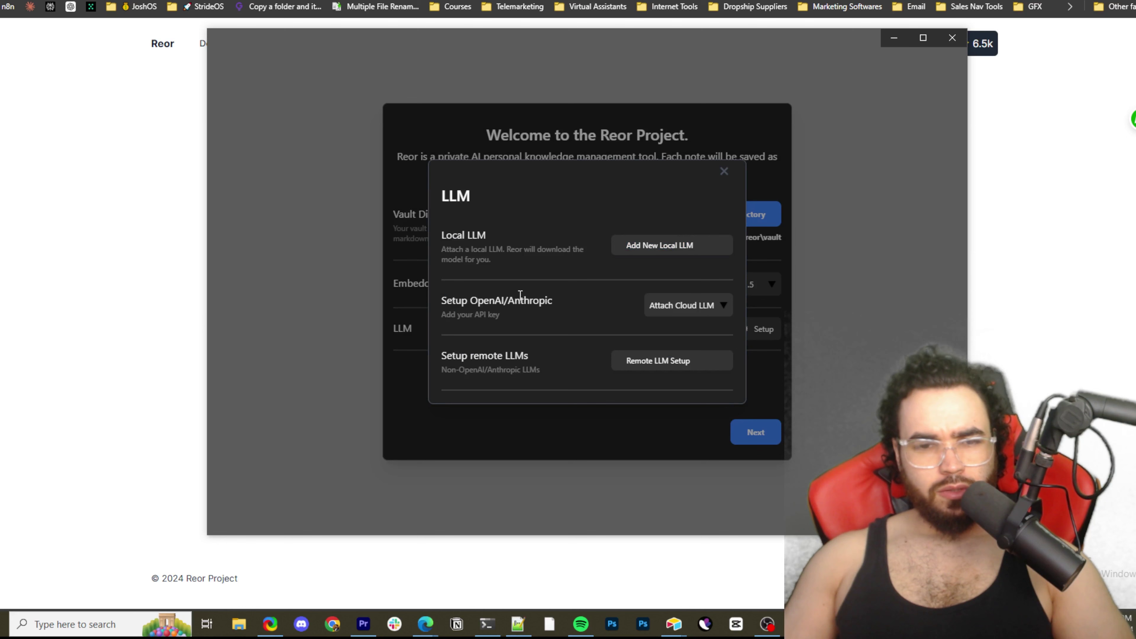
Step: Choose Attach Cloud LLM and start the OpenAI setup
{"action": "left_click_drag", "start_coordinate": [496, 300], "coordinate": [571, 305]}
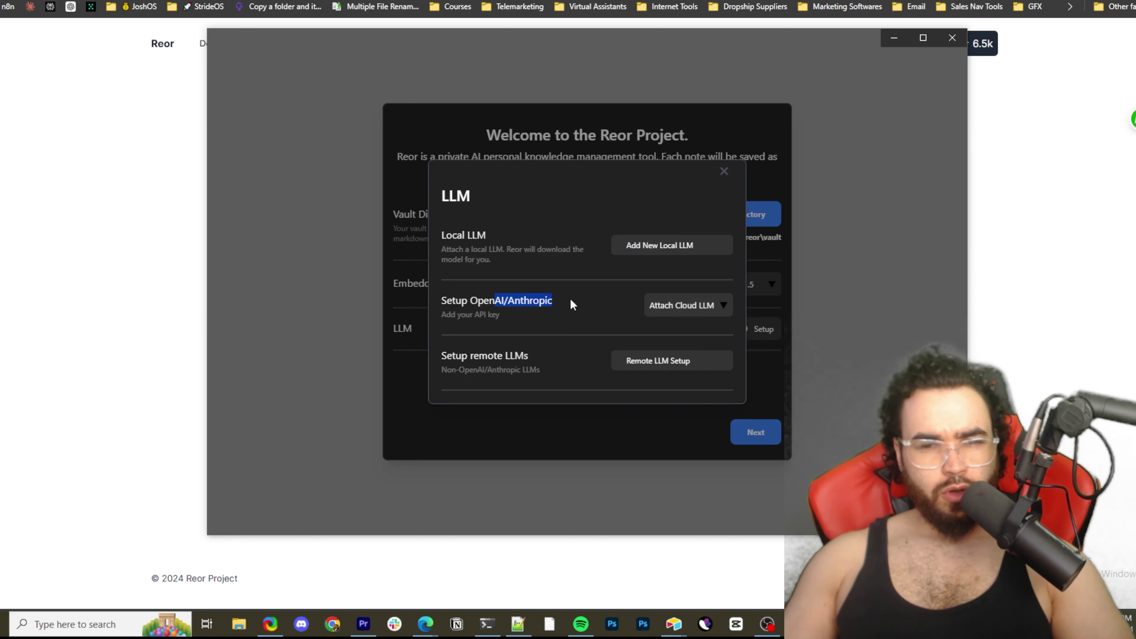
{"action": "left_click", "coordinate": [549, 325]}
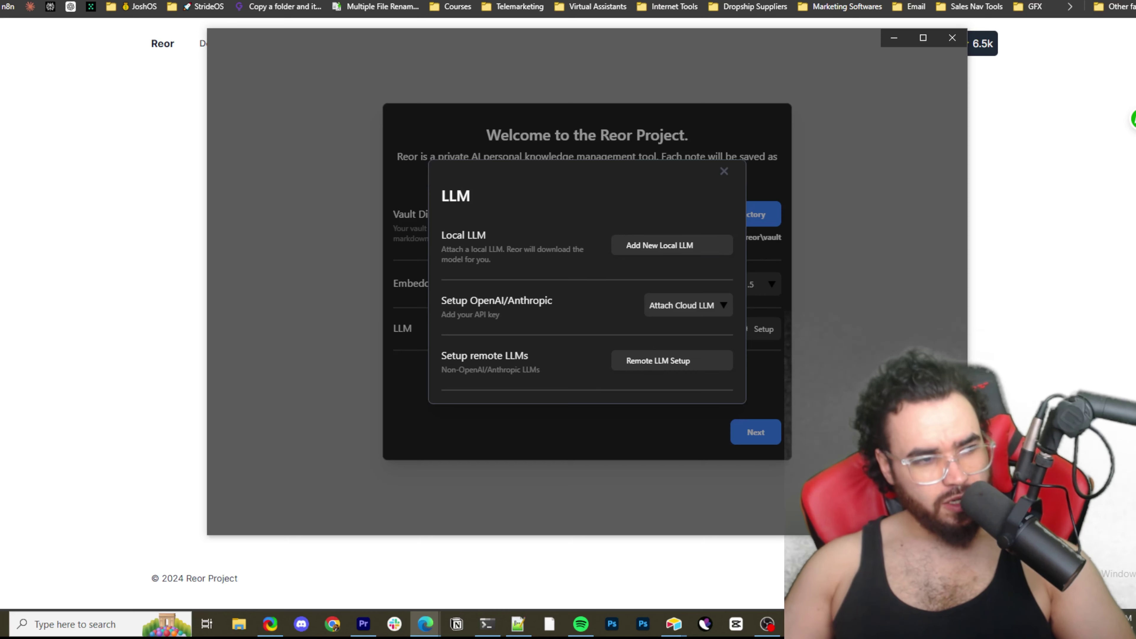
{"action": "left_click", "coordinate": [694, 309]}
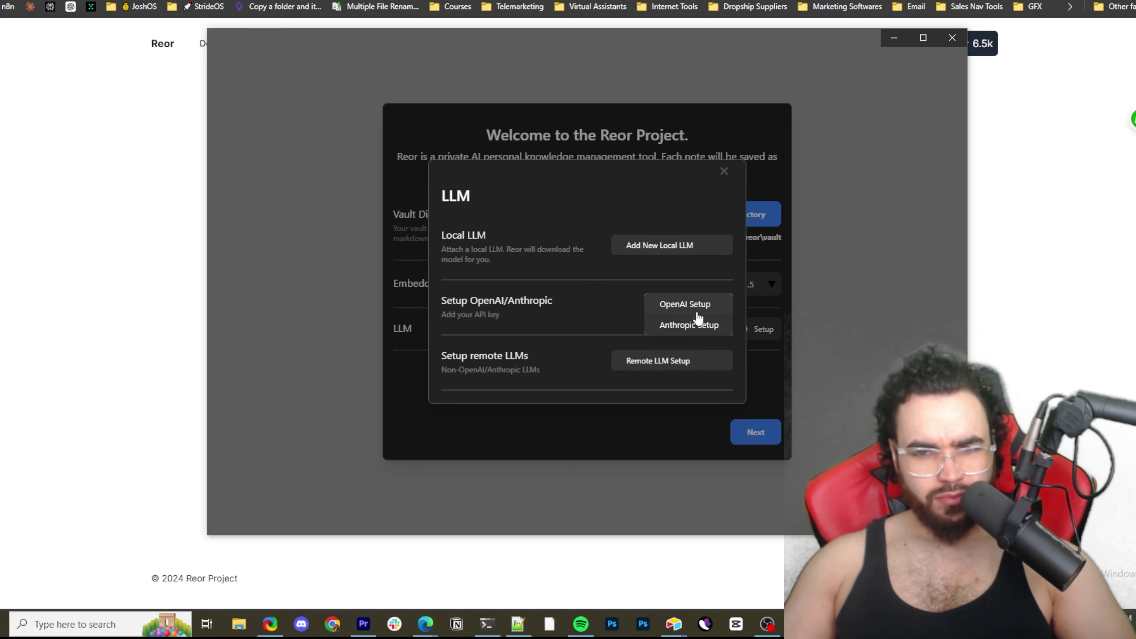
{"action": "left_click", "coordinate": [679, 305]}
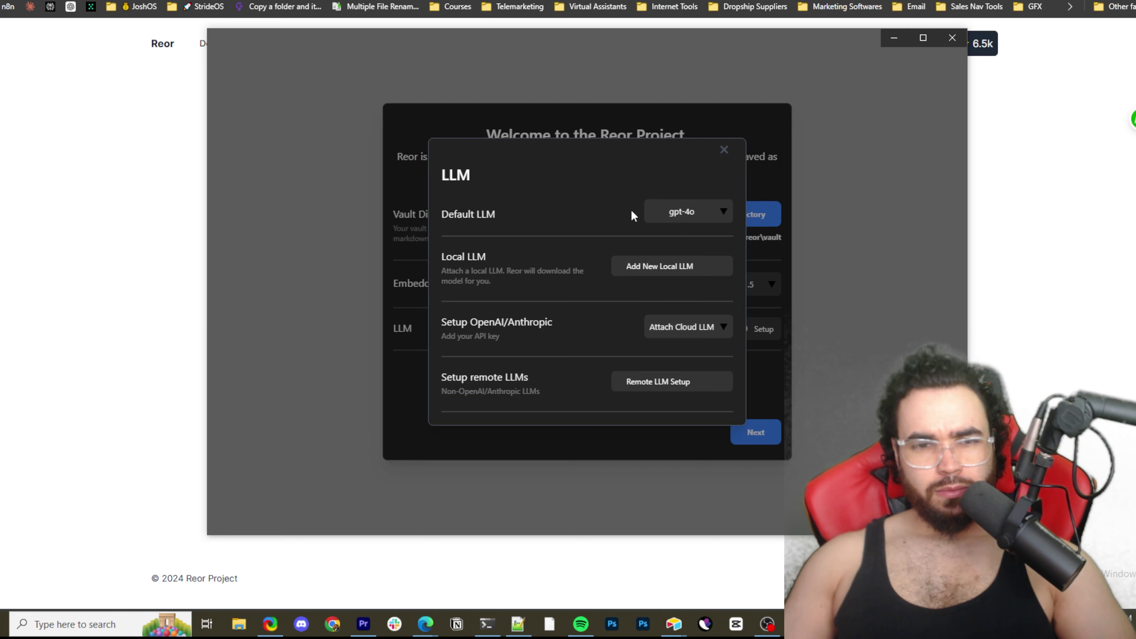
Step: Review the Default LLM model list and keep gpt-4o selected
{"action": "left_click", "coordinate": [680, 219]}
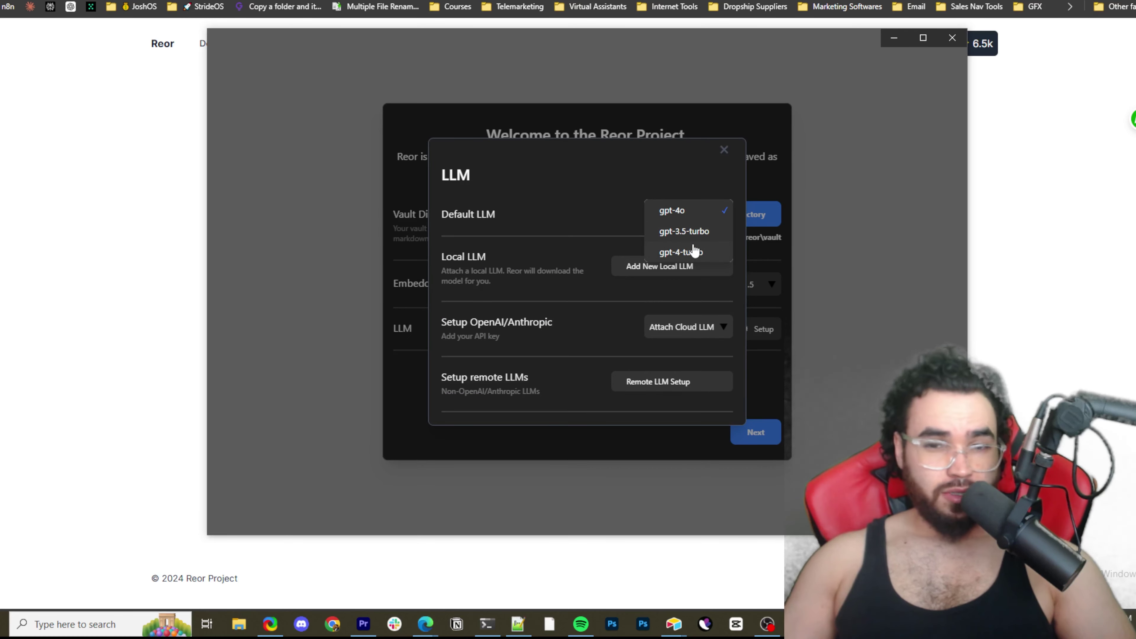
{"action": "left_click", "coordinate": [605, 196]}
{"action": "left_click", "coordinate": [676, 212]}
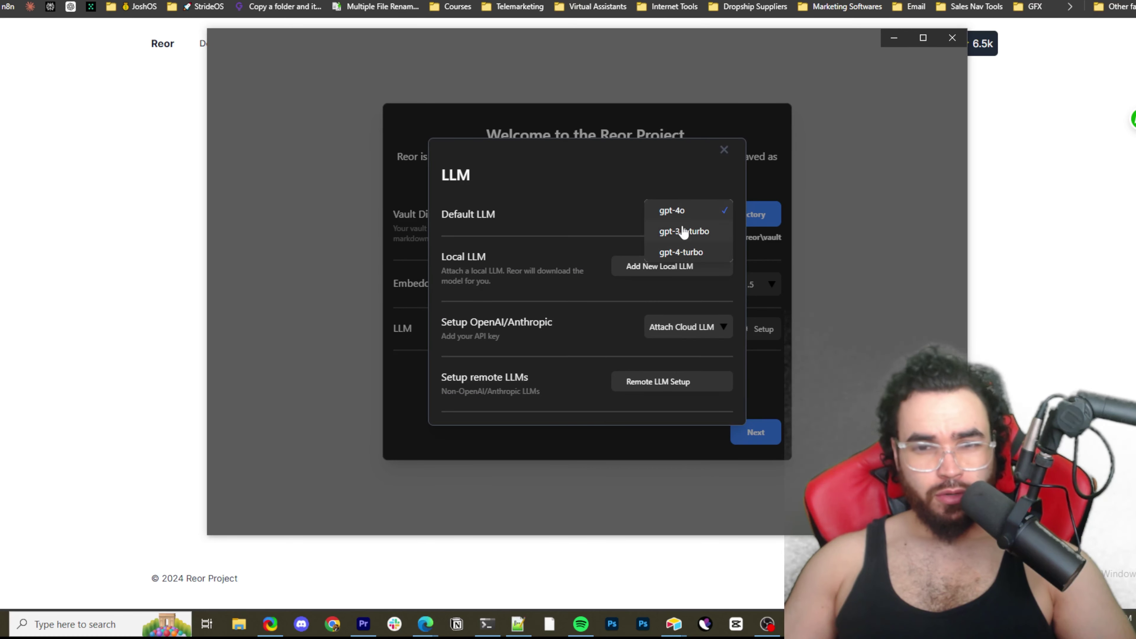
{"action": "left_click", "coordinate": [602, 209]}
{"action": "left_click", "coordinate": [666, 214]}
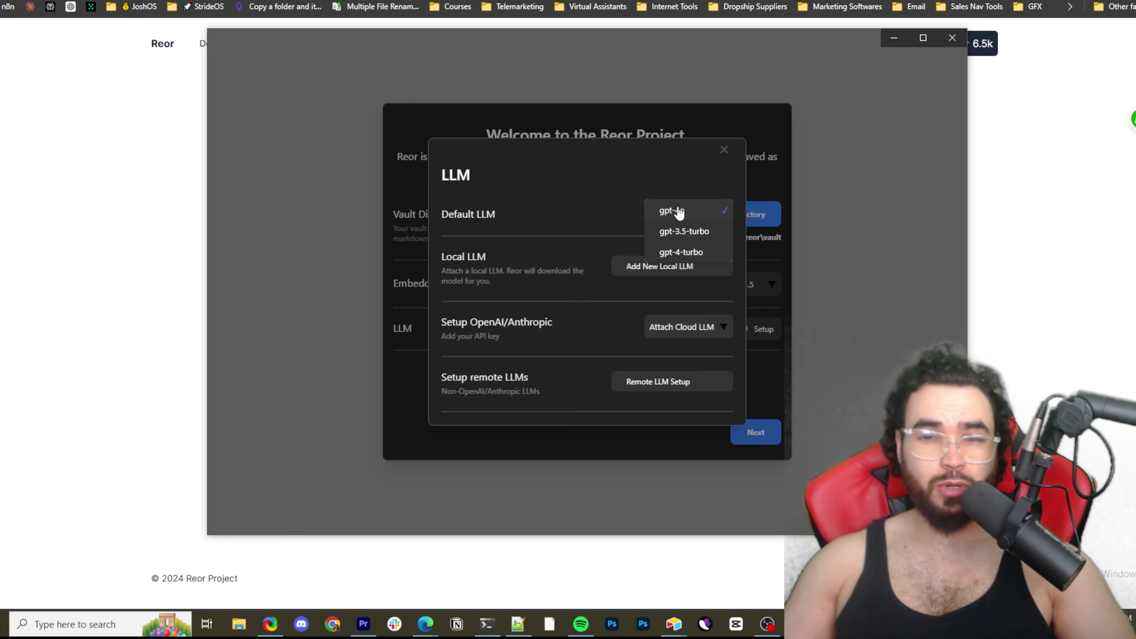
{"action": "left_click", "coordinate": [589, 205]}
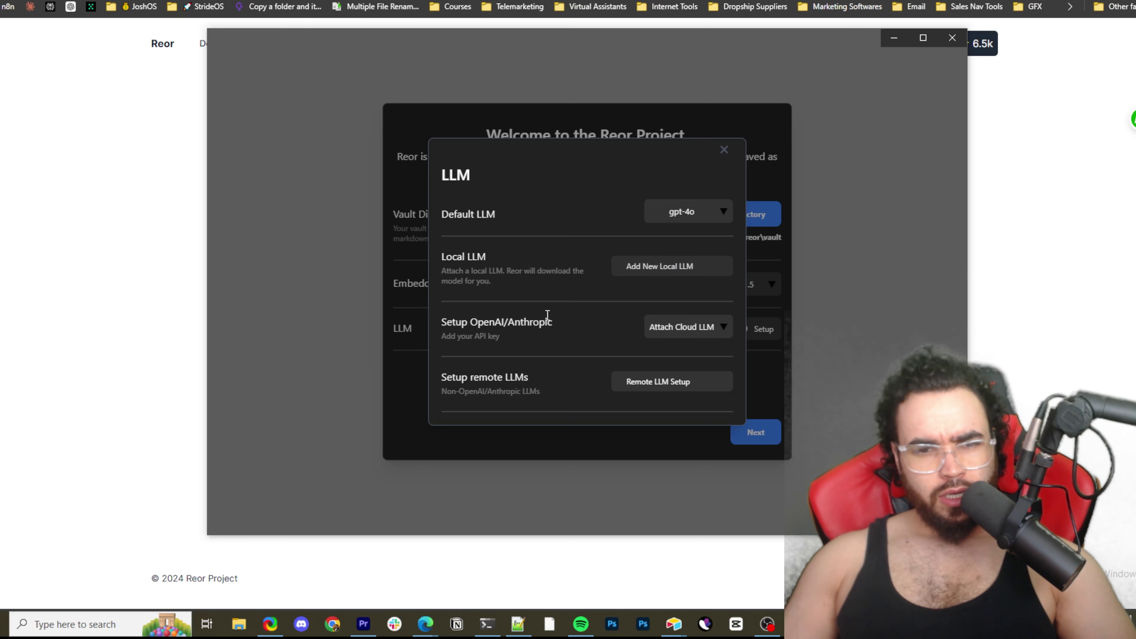
Step: Finish the LLM setup, continue into Reor and maximise the window
{"action": "left_click", "coordinate": [761, 400]}
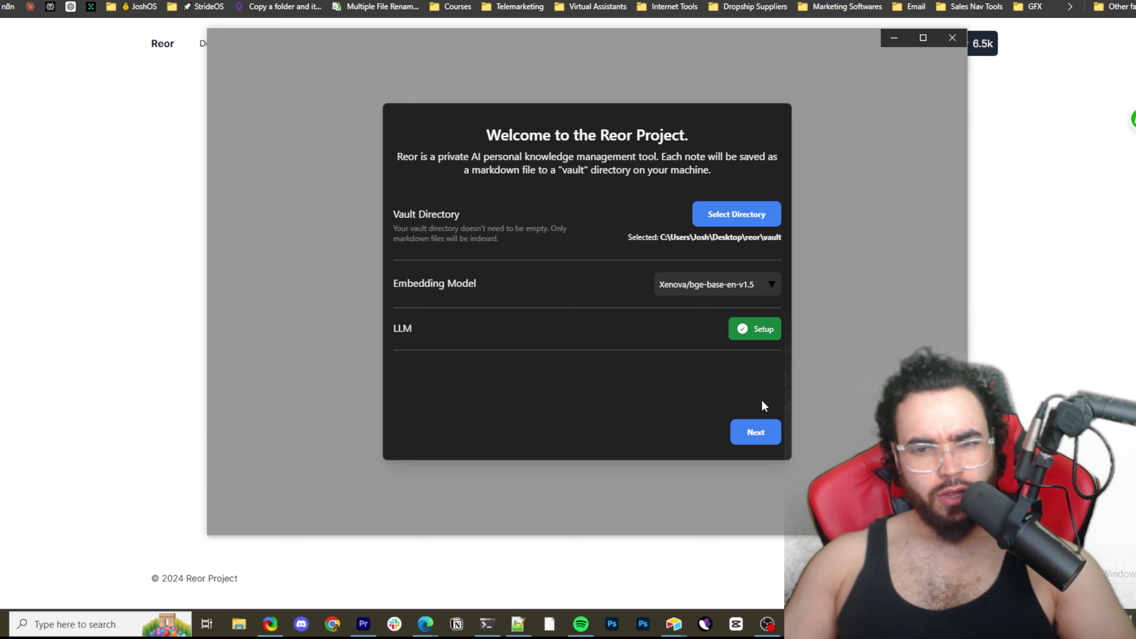
{"action": "left_click", "coordinate": [753, 433]}
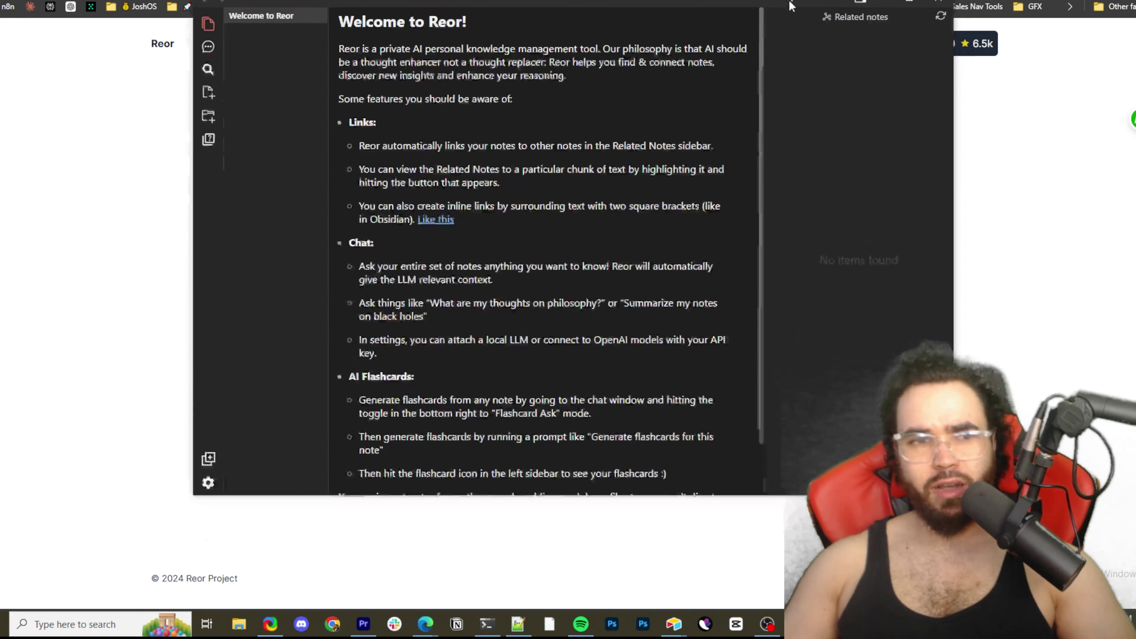
{"action": "double_click", "coordinate": [806, 44]}
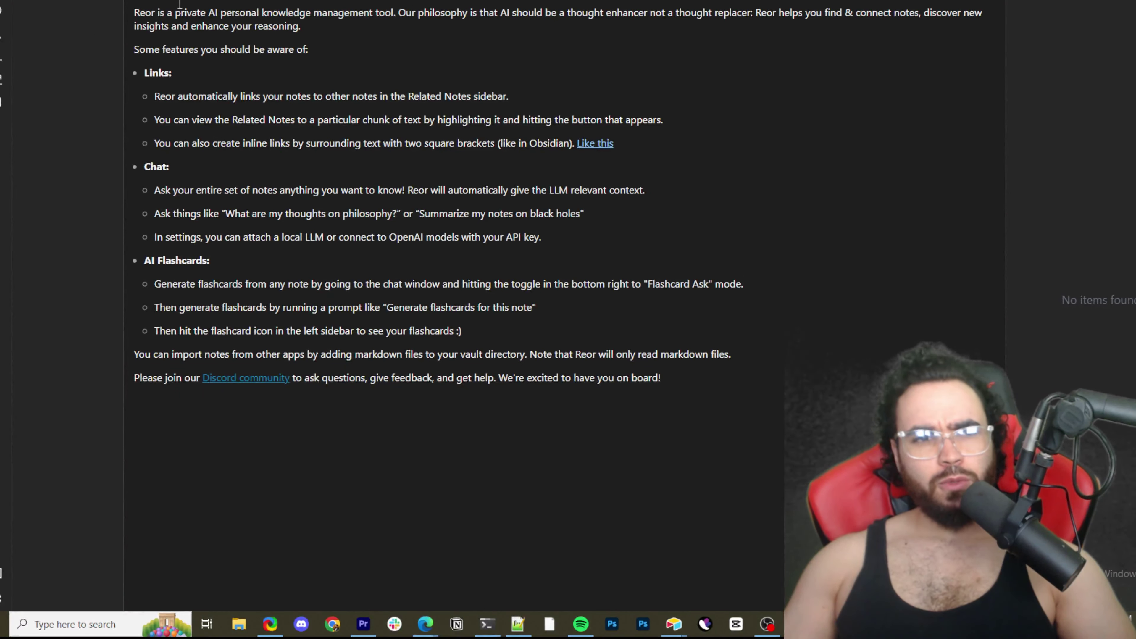
Step: Read through the Welcome to Reor note, highlighting phrases in its Links bullets
{"action": "left_click_drag", "start_coordinate": [272, 12], "coordinate": [134, 13]}
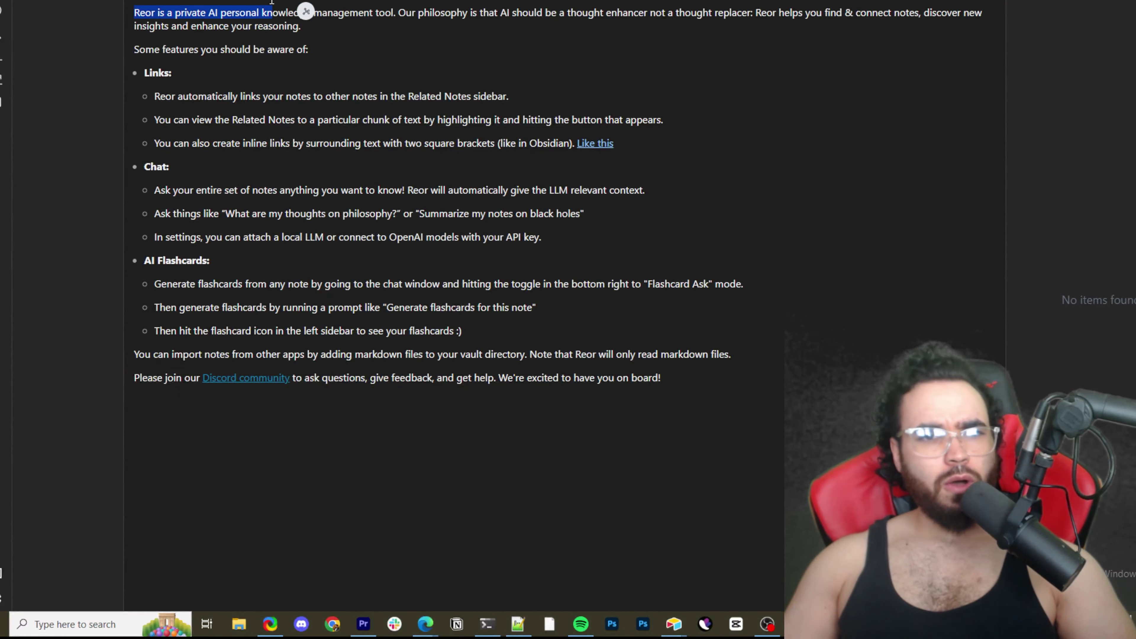
{"action": "left_click", "coordinate": [135, 12]}
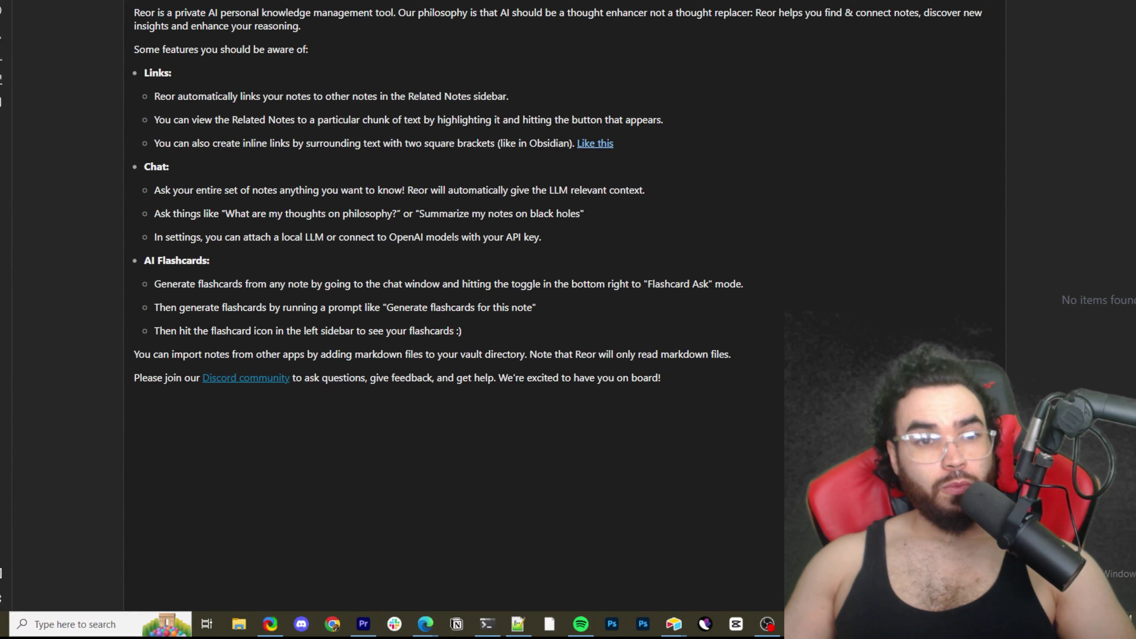
{"action": "left_click_drag", "start_coordinate": [158, 9], "coordinate": [240, 10]}
{"action": "left_click_drag", "start_coordinate": [509, 96], "coordinate": [547, 122]}
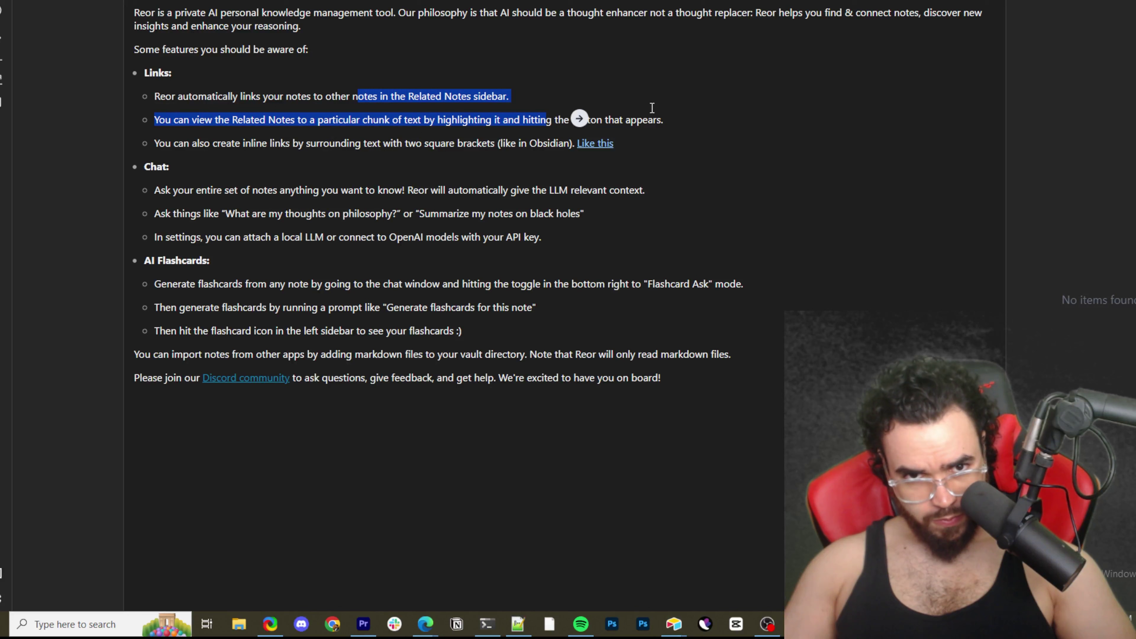
{"action": "left_click", "coordinate": [558, 100]}
{"action": "double_click", "coordinate": [537, 120]}
{"action": "left_click", "coordinate": [602, 120]}
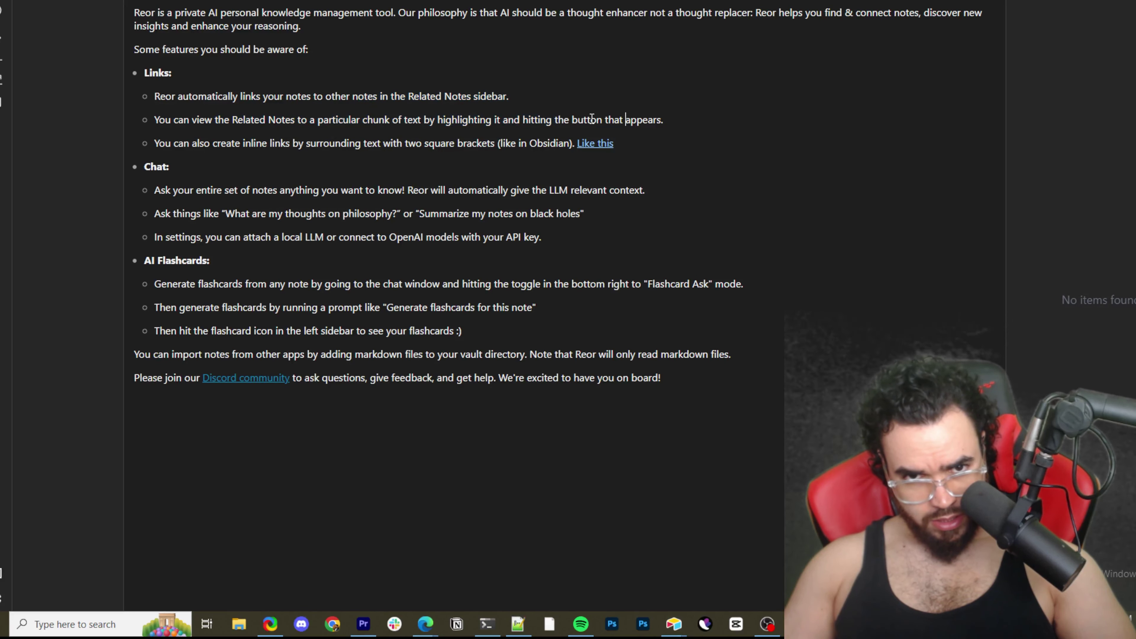
{"action": "left_click_drag", "start_coordinate": [602, 120], "coordinate": [374, 120]}
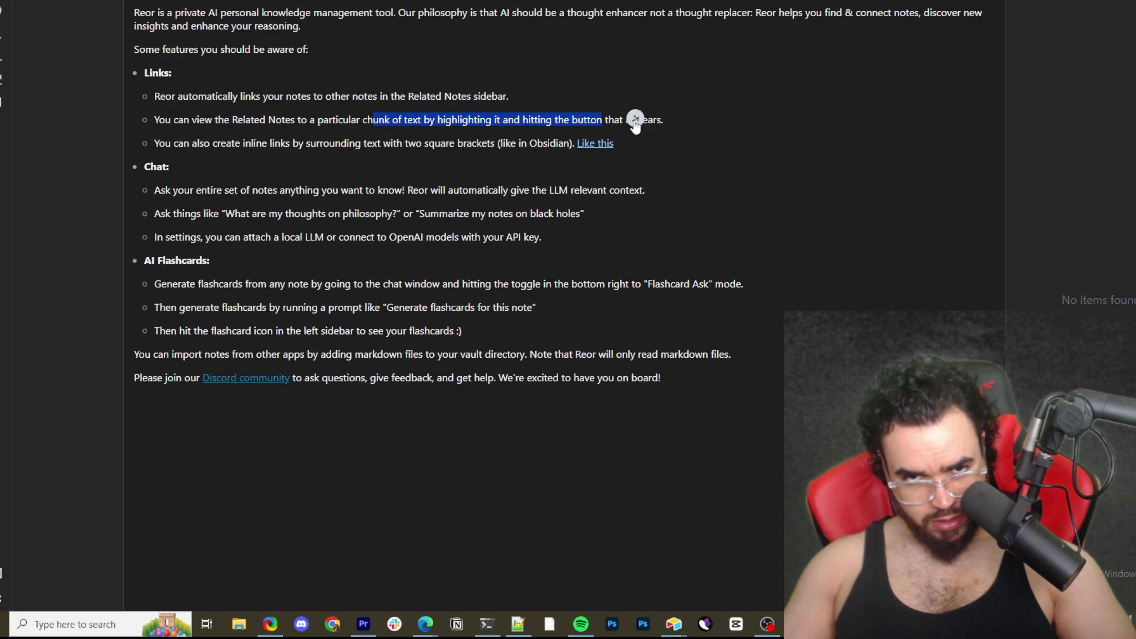
{"action": "left_click", "coordinate": [515, 143]}
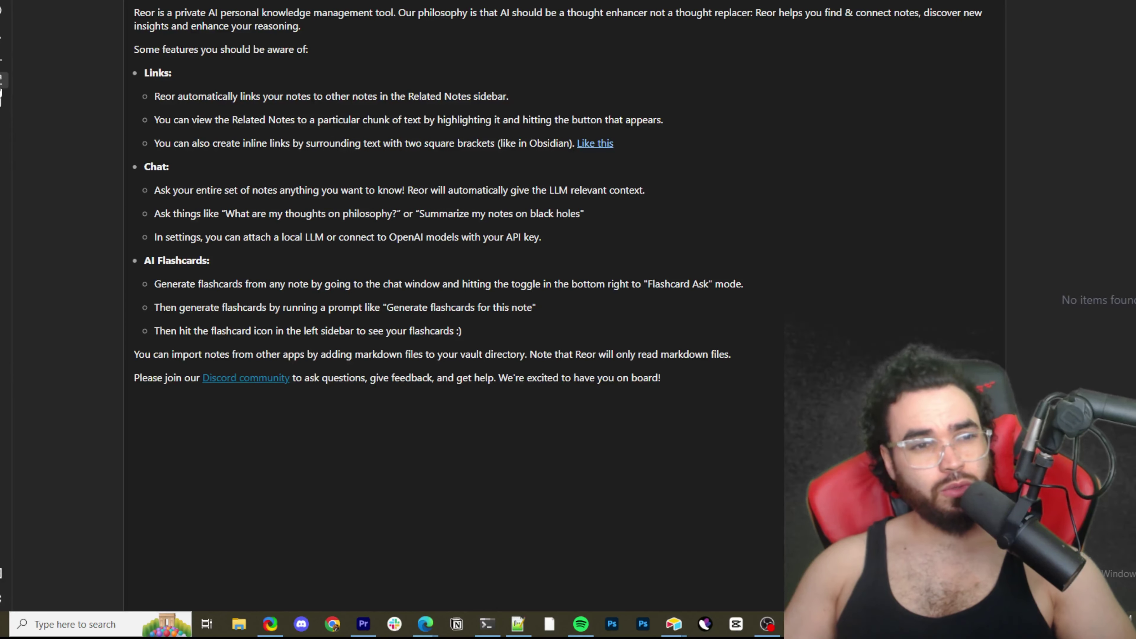
Step: Create a new folder named Marketing
{"action": "left_click", "coordinate": [13, 72]}
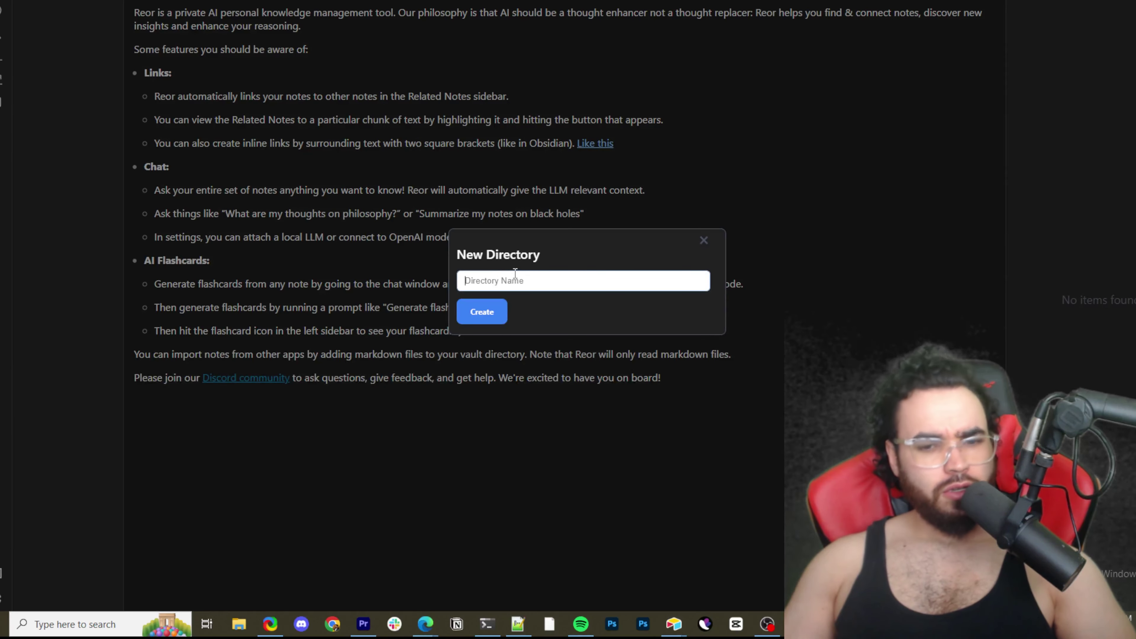
{"action": "type", "text": "m"}
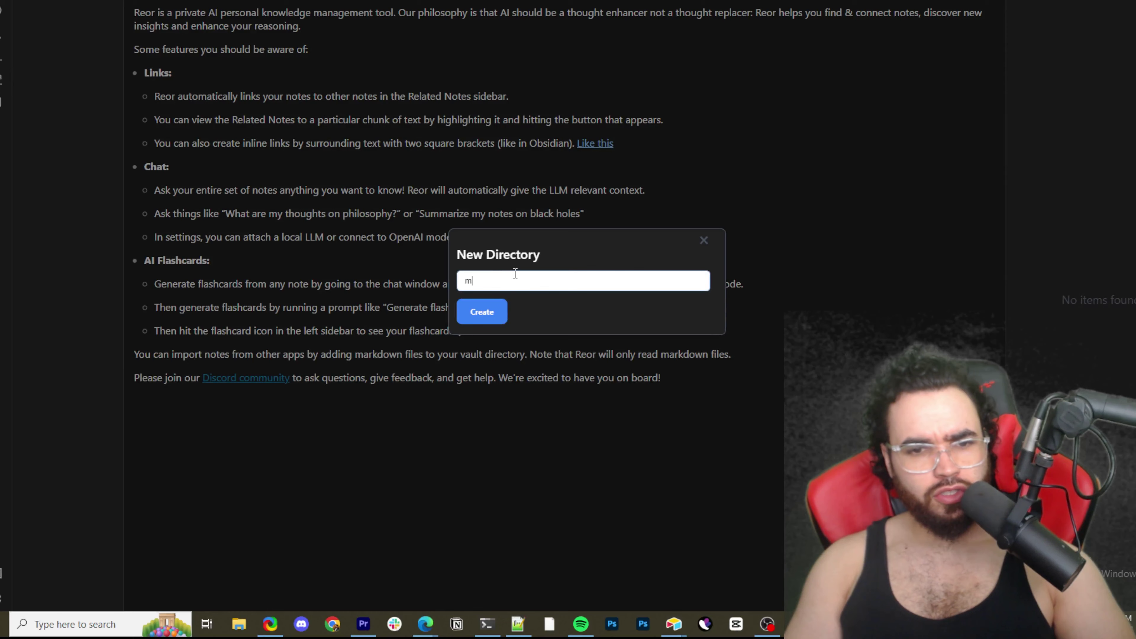
{"action": "key", "text": "BackSpace"}
{"action": "type", "text": "Marketing"}
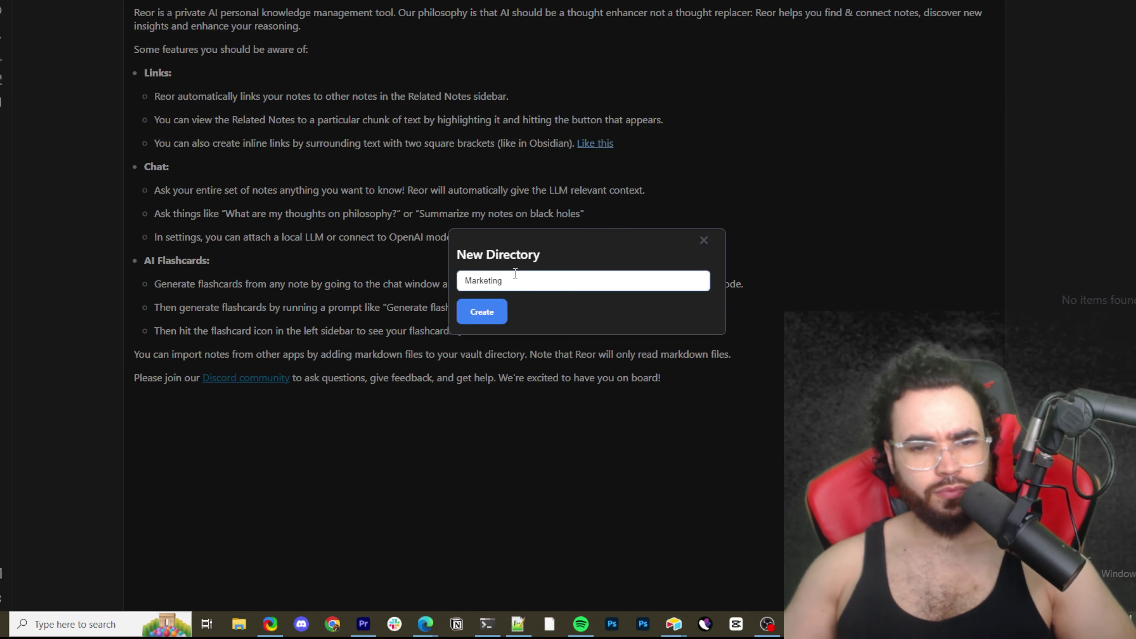
{"action": "left_click", "coordinate": [482, 311]}
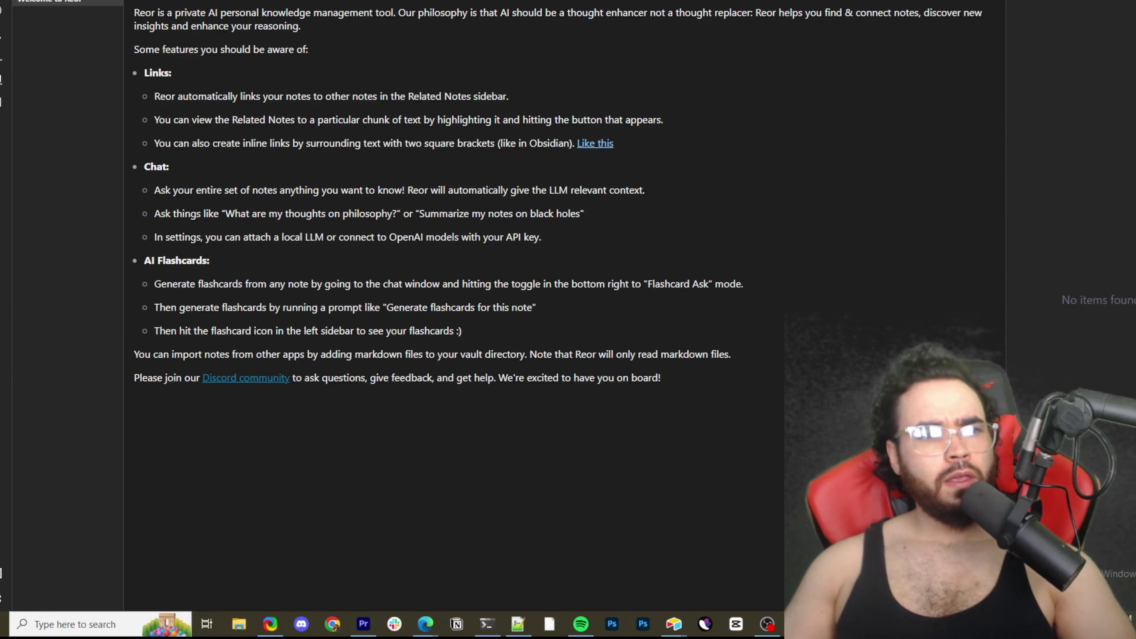
{"action": "left_click", "coordinate": [1, 20]}
{"action": "left_click", "coordinate": [703, 242]}
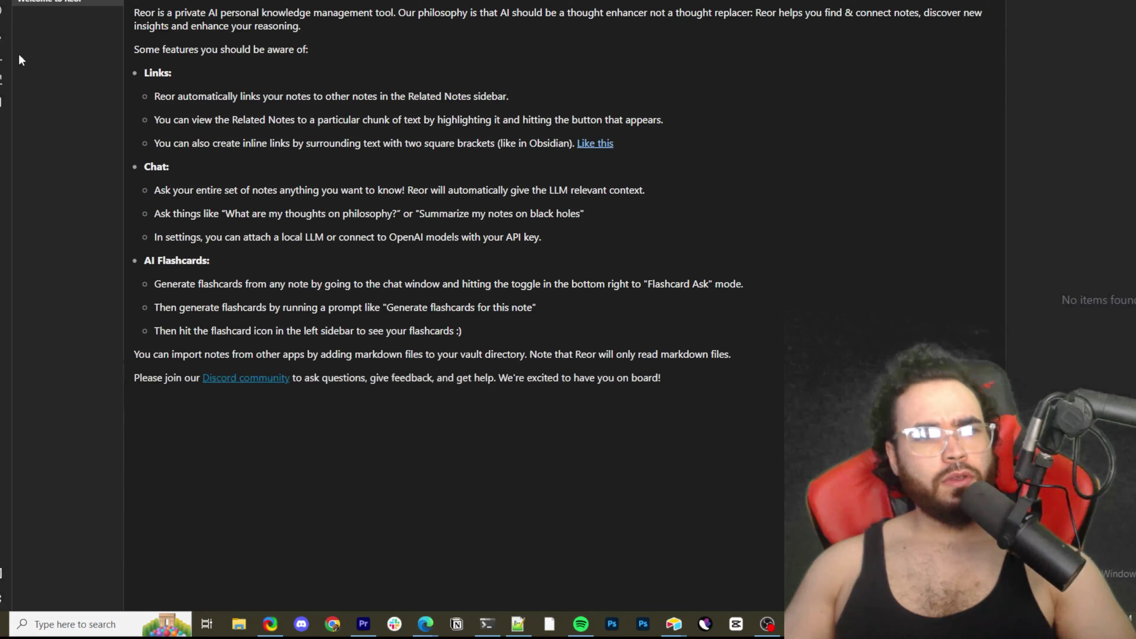
Step: Create a new note named Test
{"action": "left_click", "coordinate": [2, 55]}
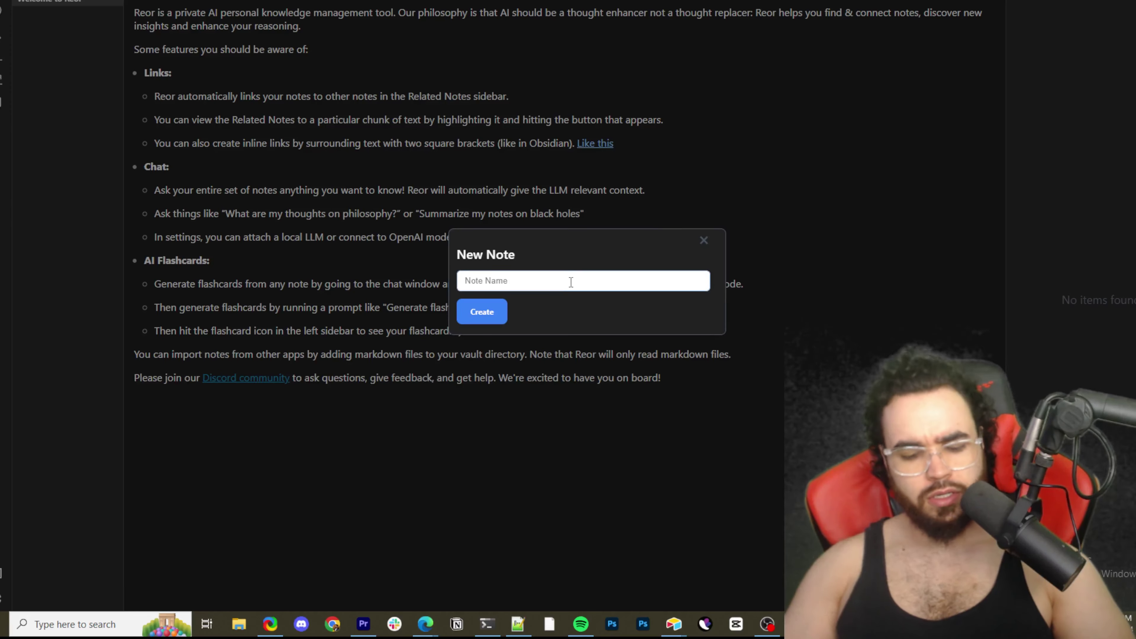
{"action": "type", "text": "Test"}
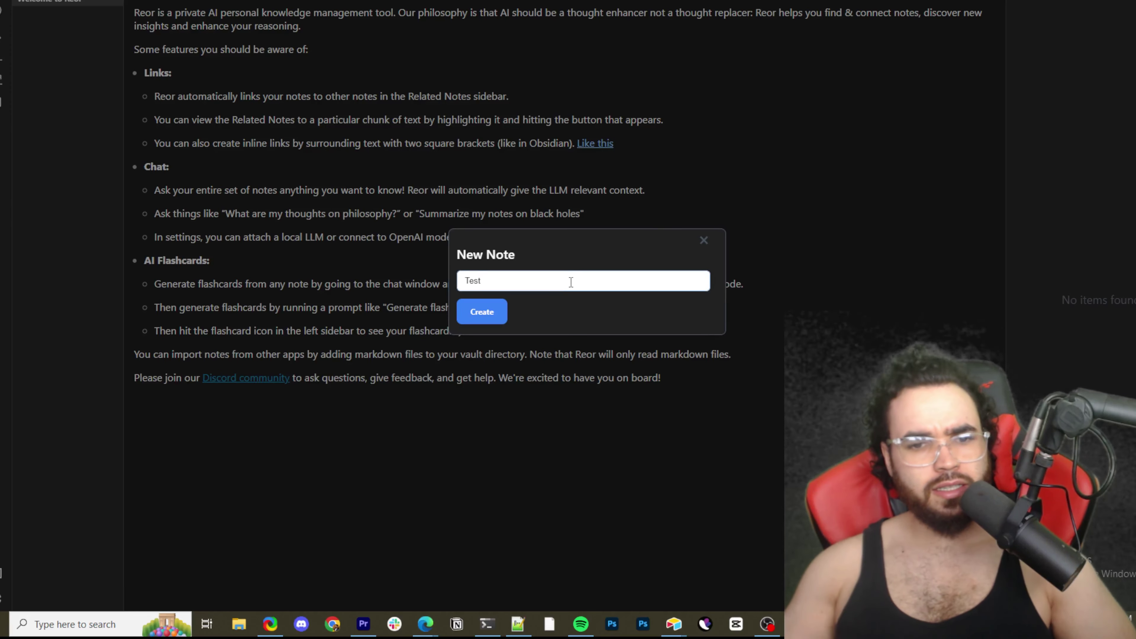
{"action": "key", "text": "Return"}
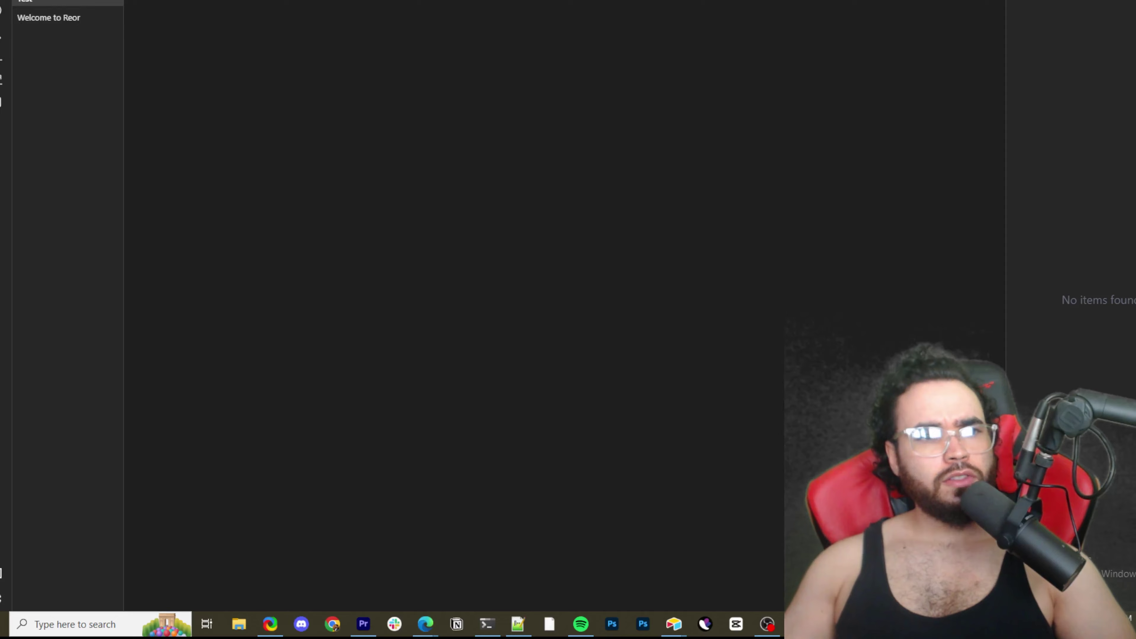
Step: Create a Sales folder and move the Test note into it
{"action": "left_click", "coordinate": [2, 85]}
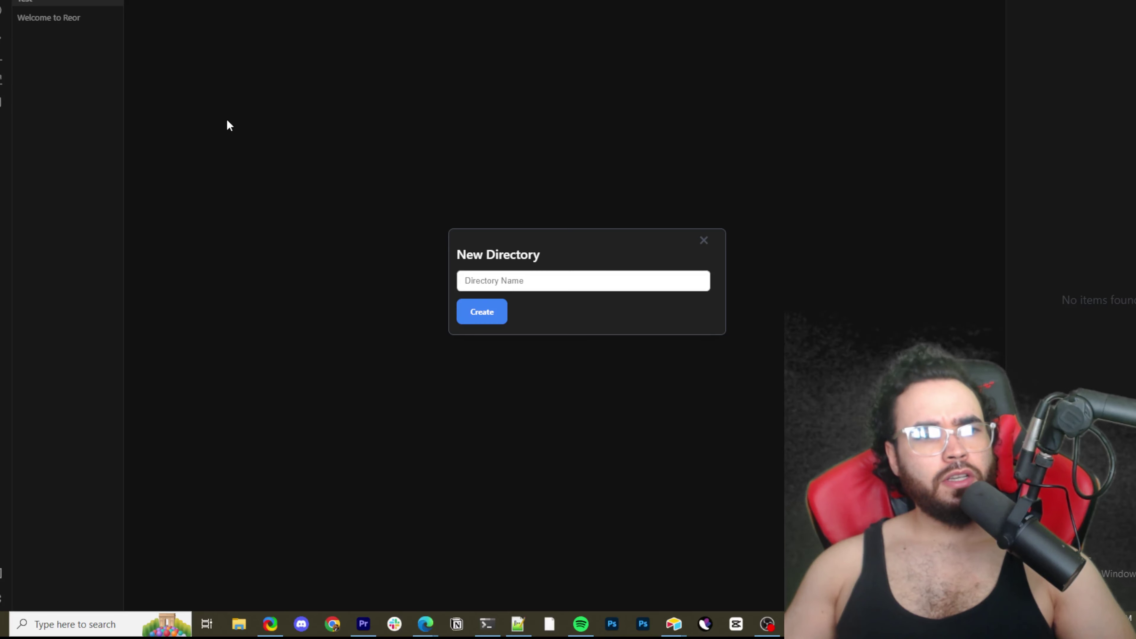
{"action": "left_click", "coordinate": [508, 273]}
{"action": "type", "text": "Sales"}
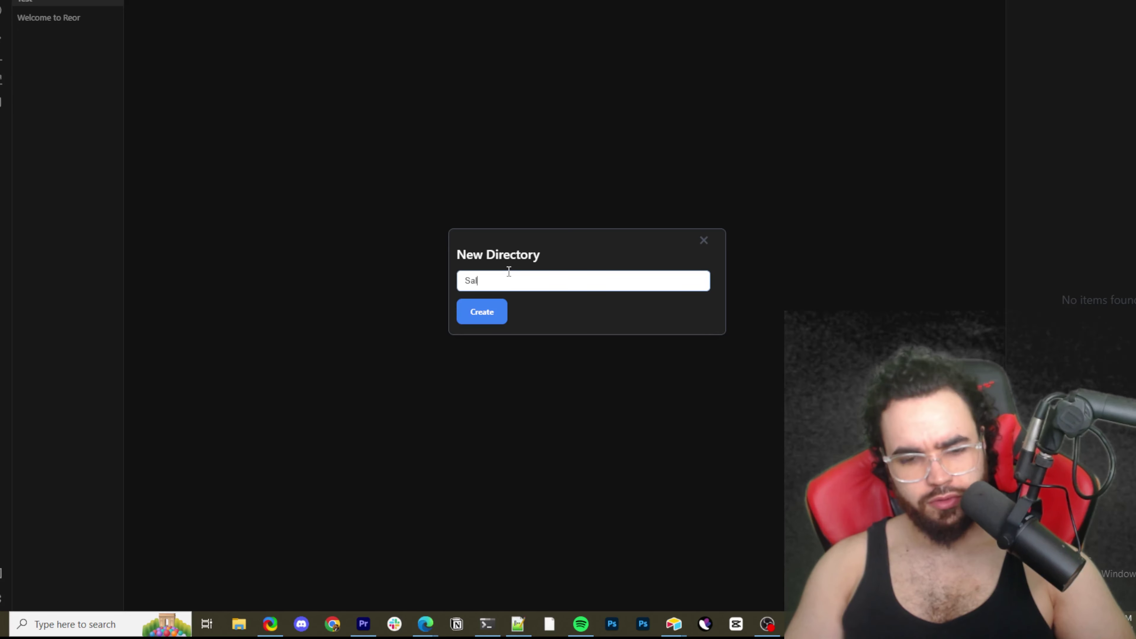
{"action": "left_click", "coordinate": [493, 316]}
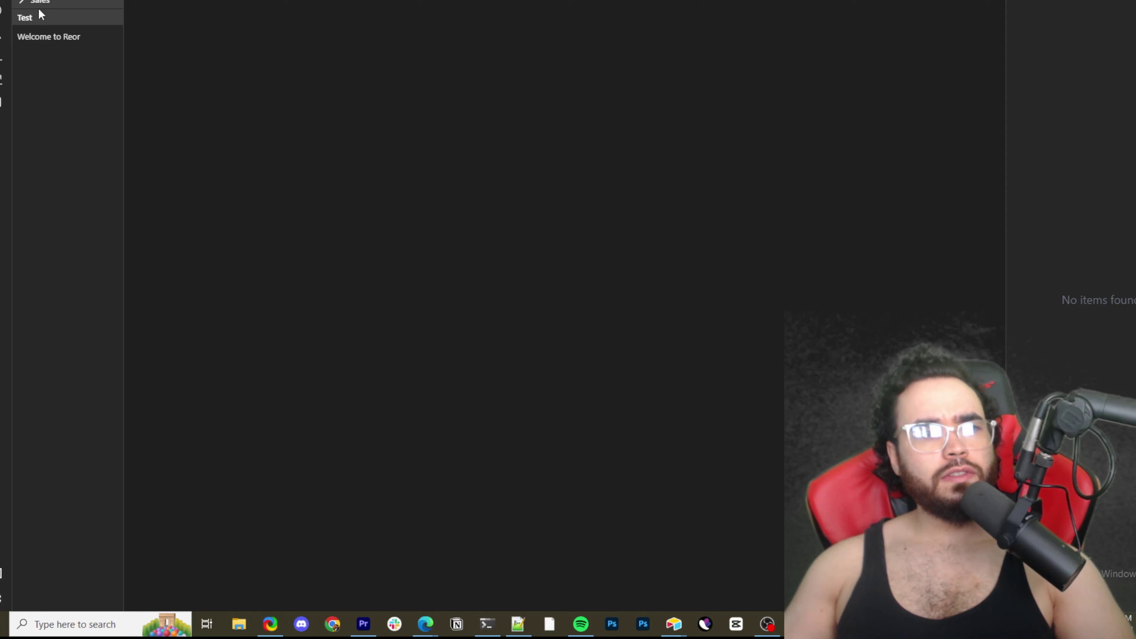
{"action": "left_click_drag", "start_coordinate": [43, 15], "coordinate": [42, 2]}
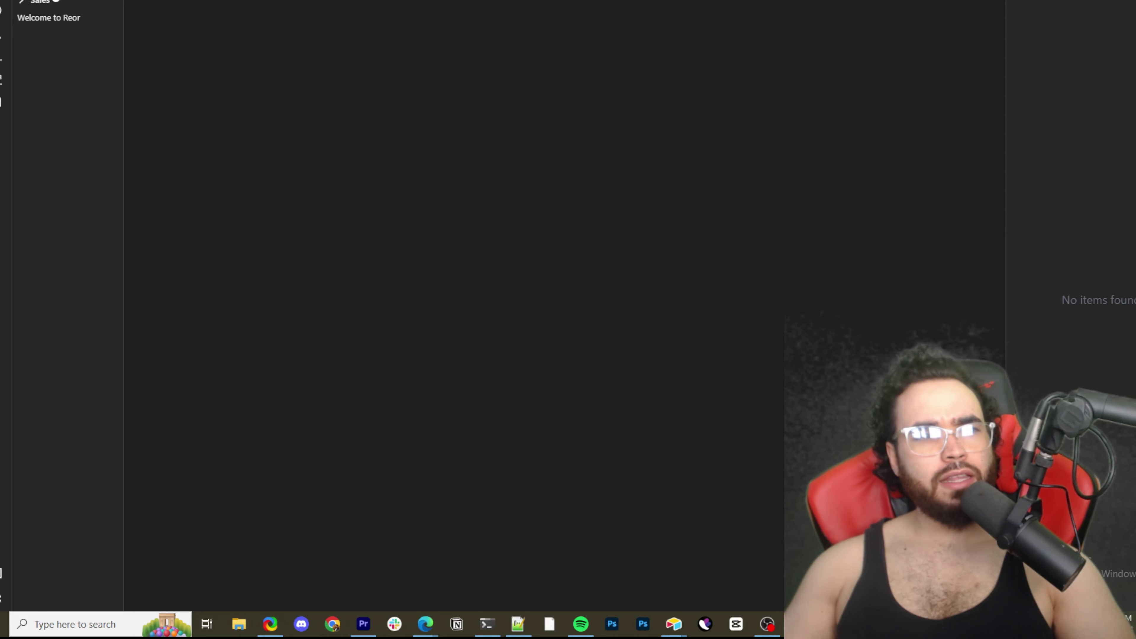
{"action": "left_click", "coordinate": [44, 2]}
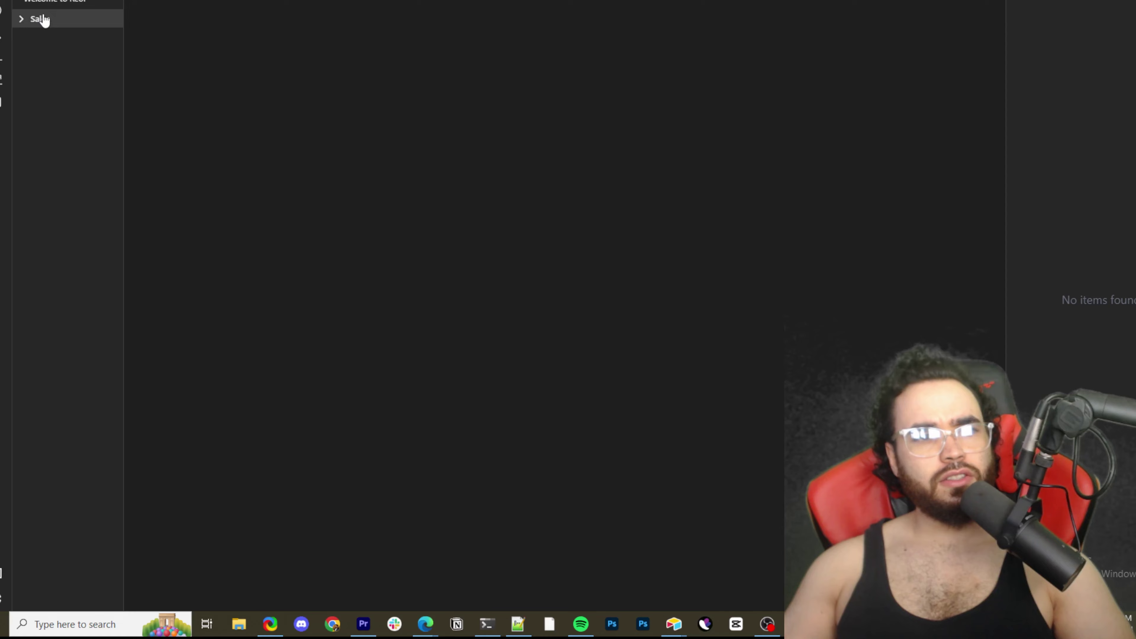
Step: Open the Test note, then the Welcome to Reor note, and hide the file list
{"action": "left_click_drag", "start_coordinate": [48, 44], "coordinate": [84, 44]}
{"action": "left_click", "coordinate": [43, 36]}
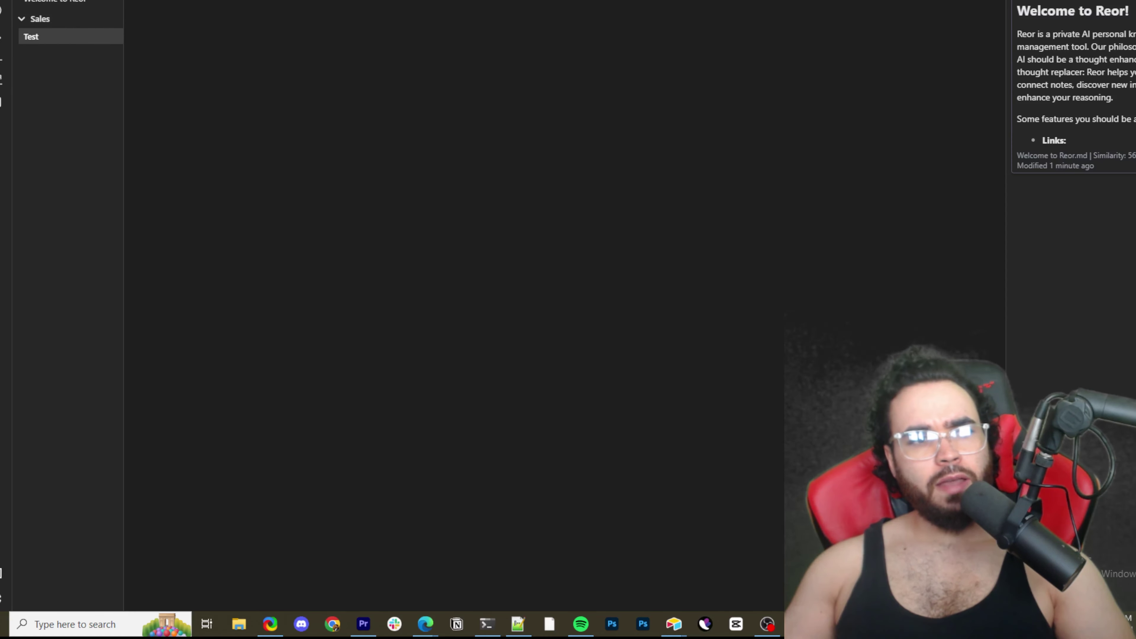
{"action": "left_click", "coordinate": [37, 3]}
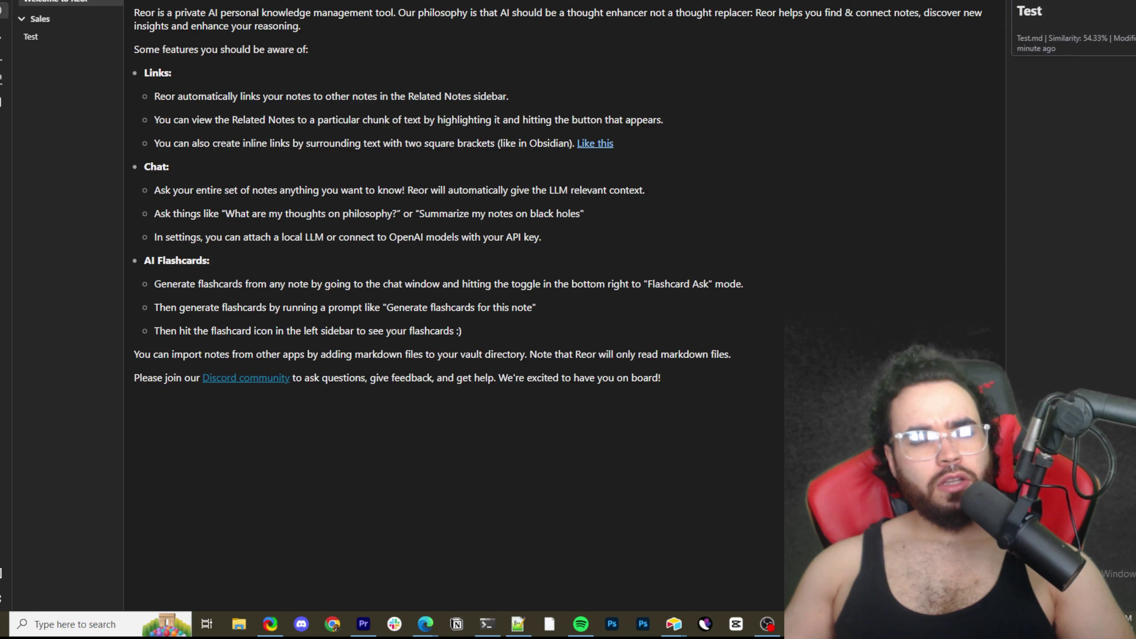
{"action": "left_click", "coordinate": [2, 10]}
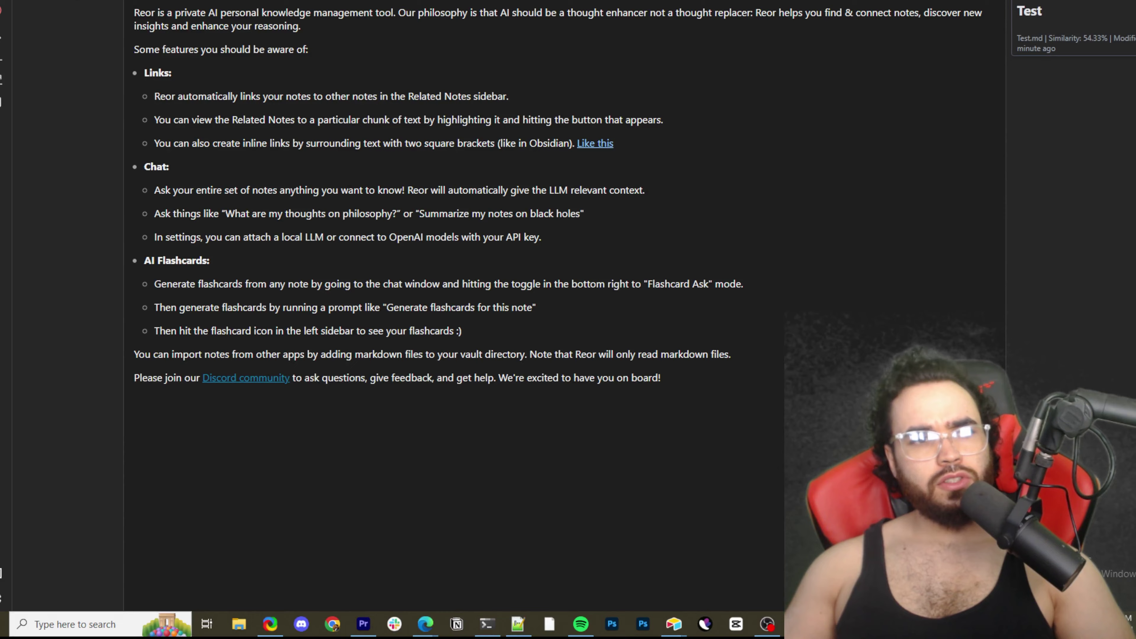
Step: Switch to the chat-with-your-notes view
{"action": "left_click", "coordinate": [2, 14]}
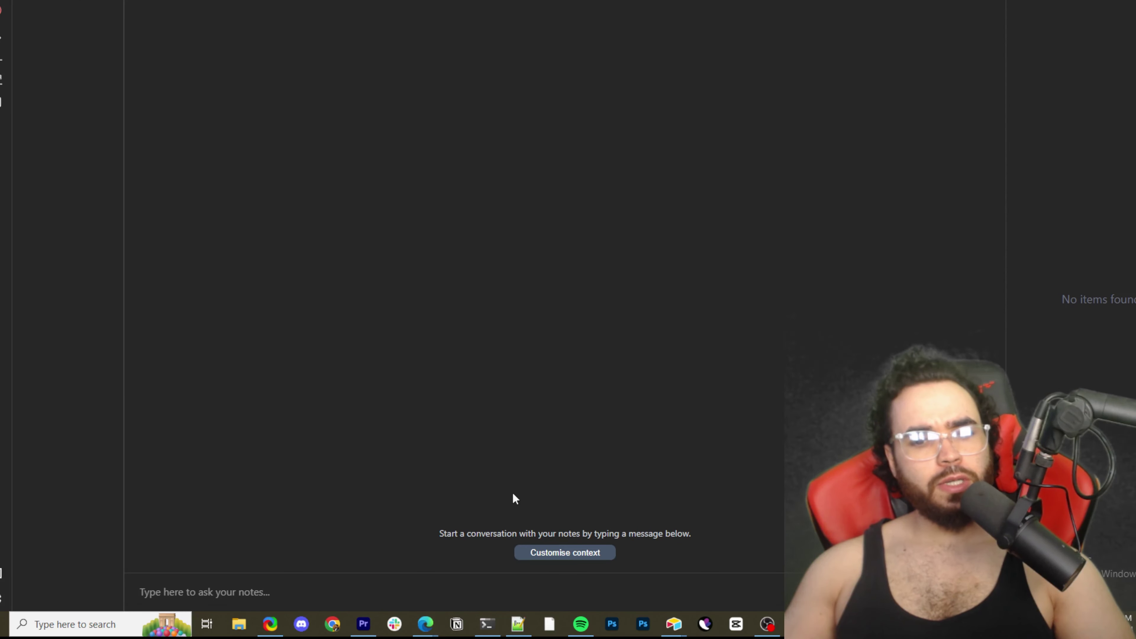
{"action": "left_click_drag", "start_coordinate": [466, 533], "coordinate": [602, 532]}
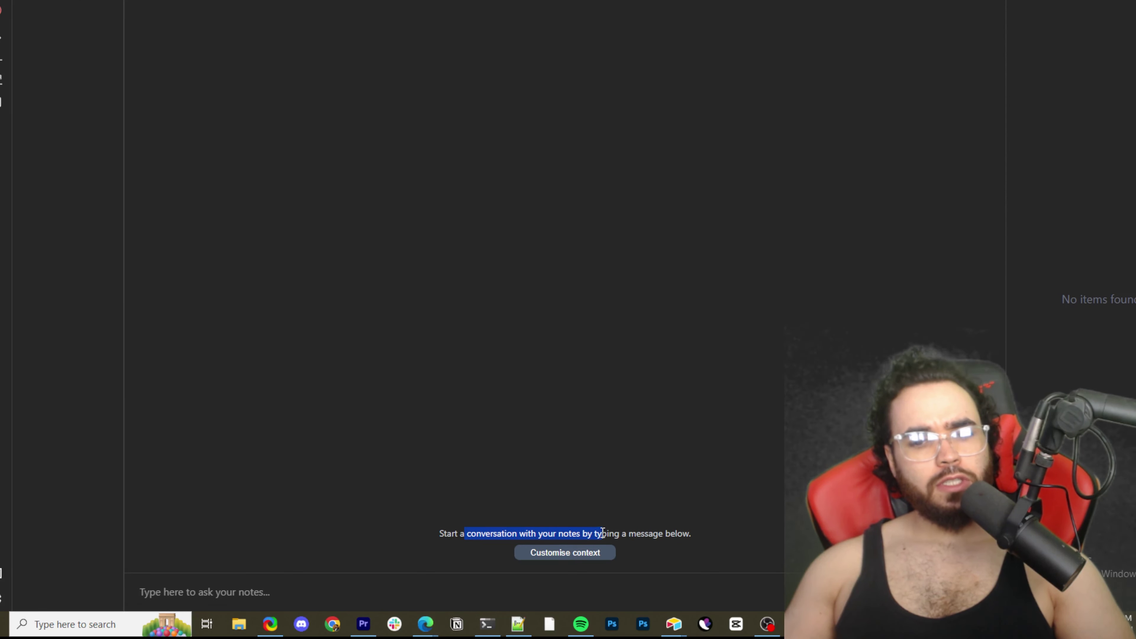
{"action": "left_click", "coordinate": [658, 535]}
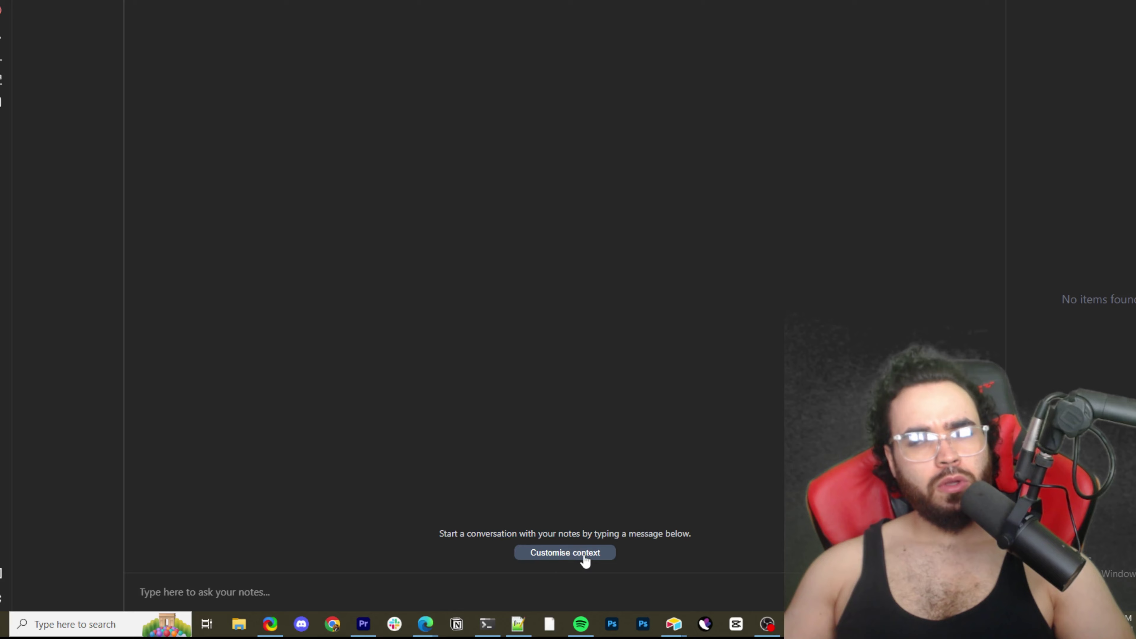
{"action": "left_click", "coordinate": [441, 590]}
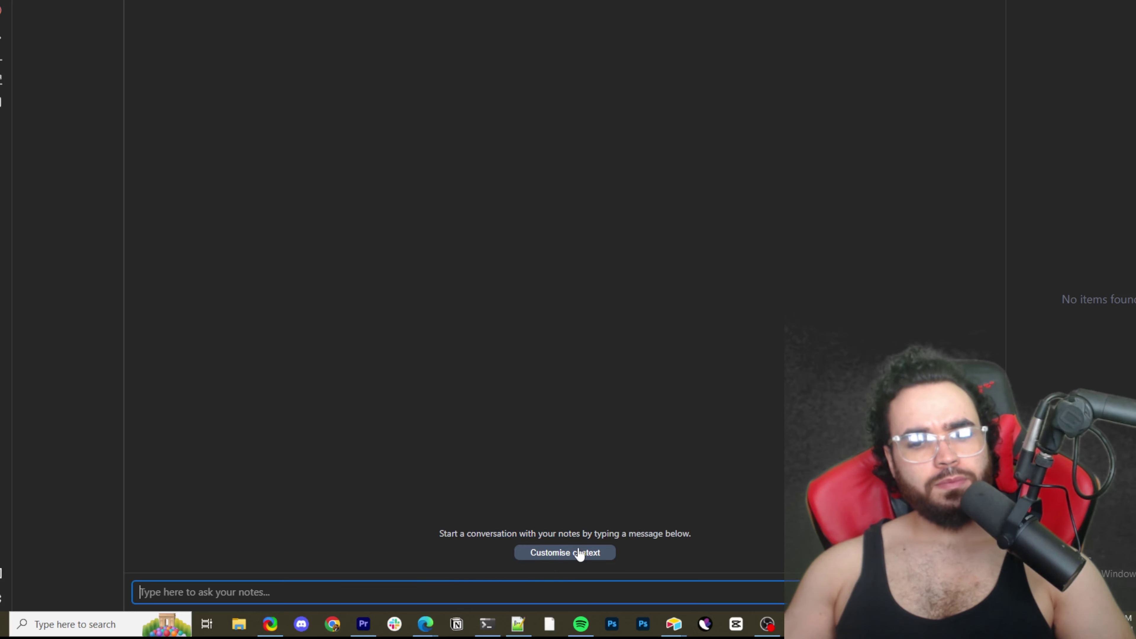
Step: Customise chat context: raise the number of context notes to 30, keeping the Anytime date filter
{"action": "left_click", "coordinate": [579, 554]}
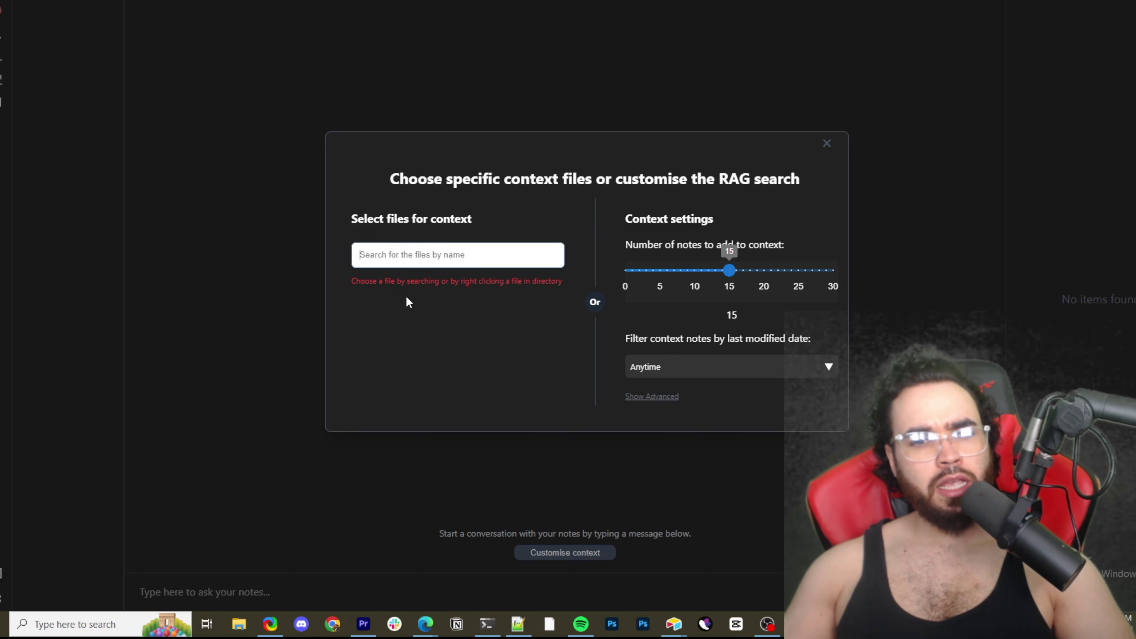
{"action": "left_click_drag", "start_coordinate": [563, 281], "coordinate": [459, 282]}
{"action": "left_click", "coordinate": [431, 298]}
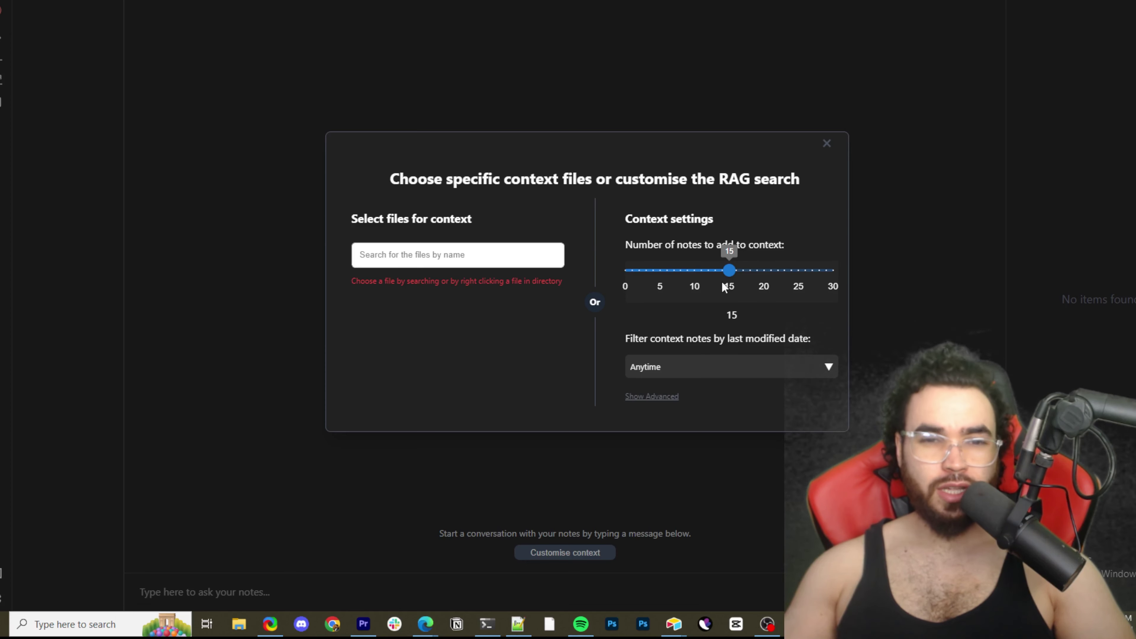
{"action": "left_click_drag", "start_coordinate": [656, 219], "coordinate": [716, 227]}
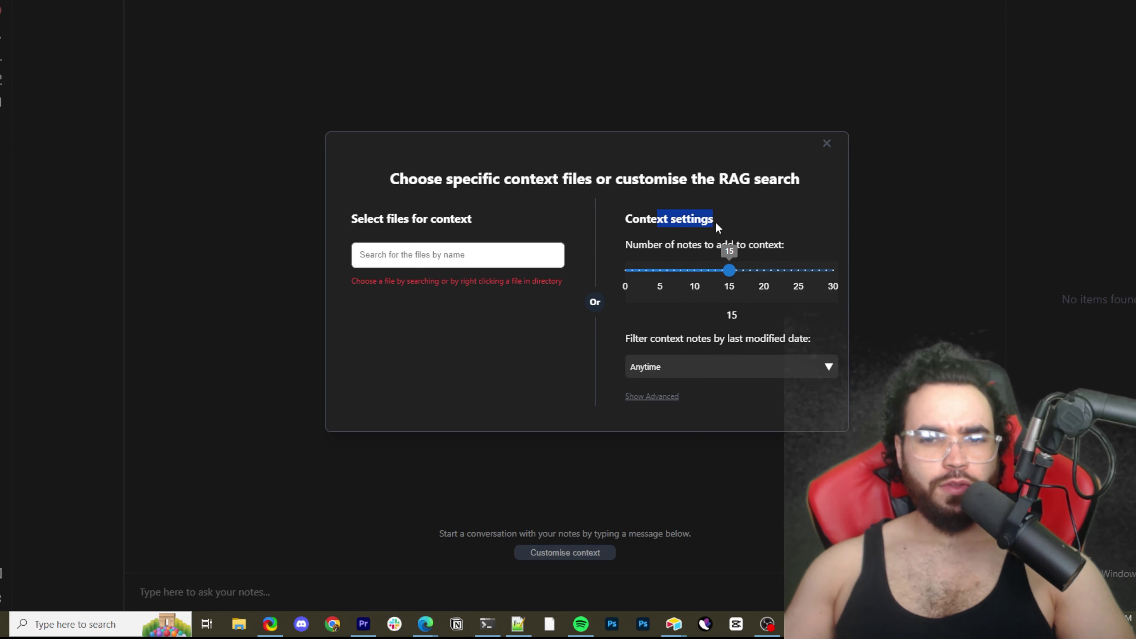
{"action": "left_click_drag", "start_coordinate": [648, 240], "coordinate": [674, 246]}
{"action": "left_click_drag", "start_coordinate": [733, 271], "coordinate": [845, 268]}
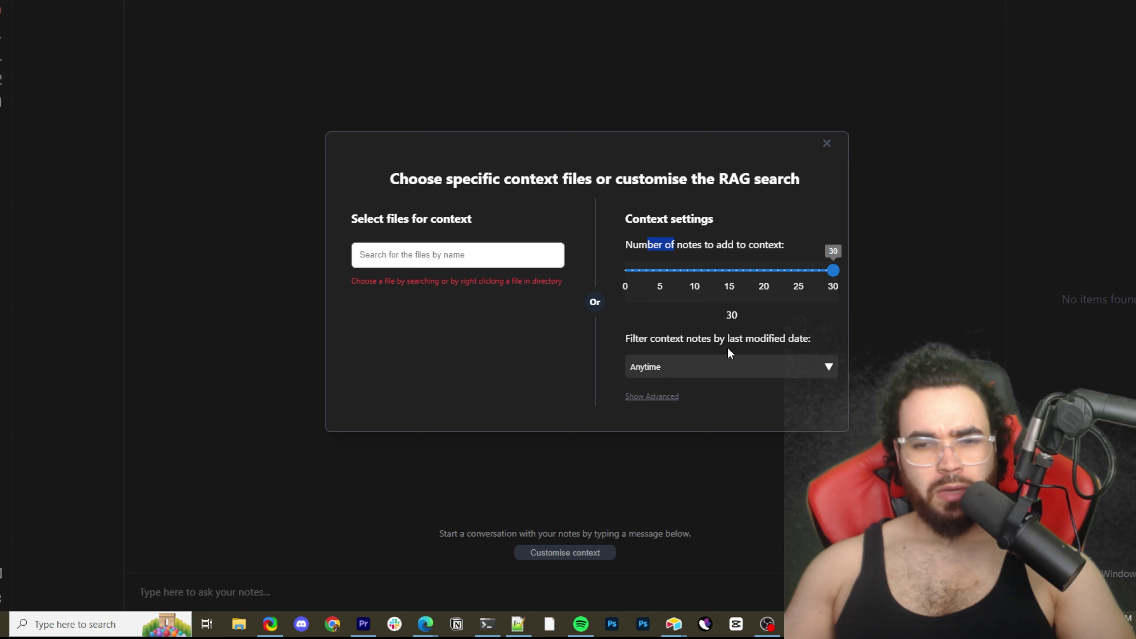
{"action": "left_click", "coordinate": [779, 363]}
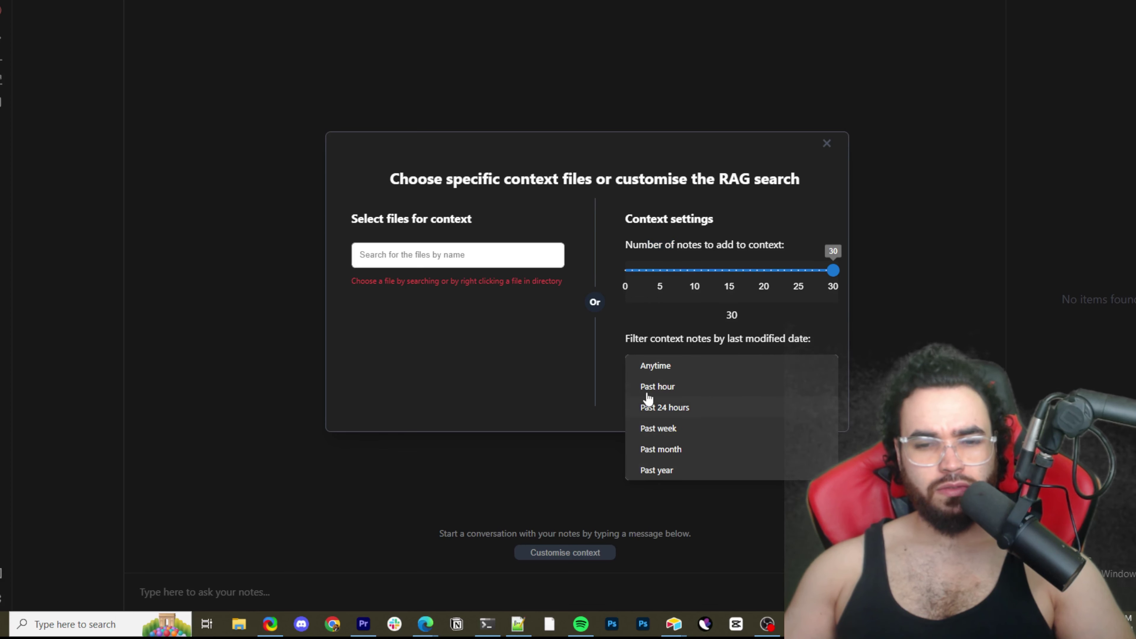
{"action": "left_click", "coordinate": [567, 328]}
Step: Close the context settings and ask the notes 'what is reor' in the chat
{"action": "left_click", "coordinate": [827, 144]}
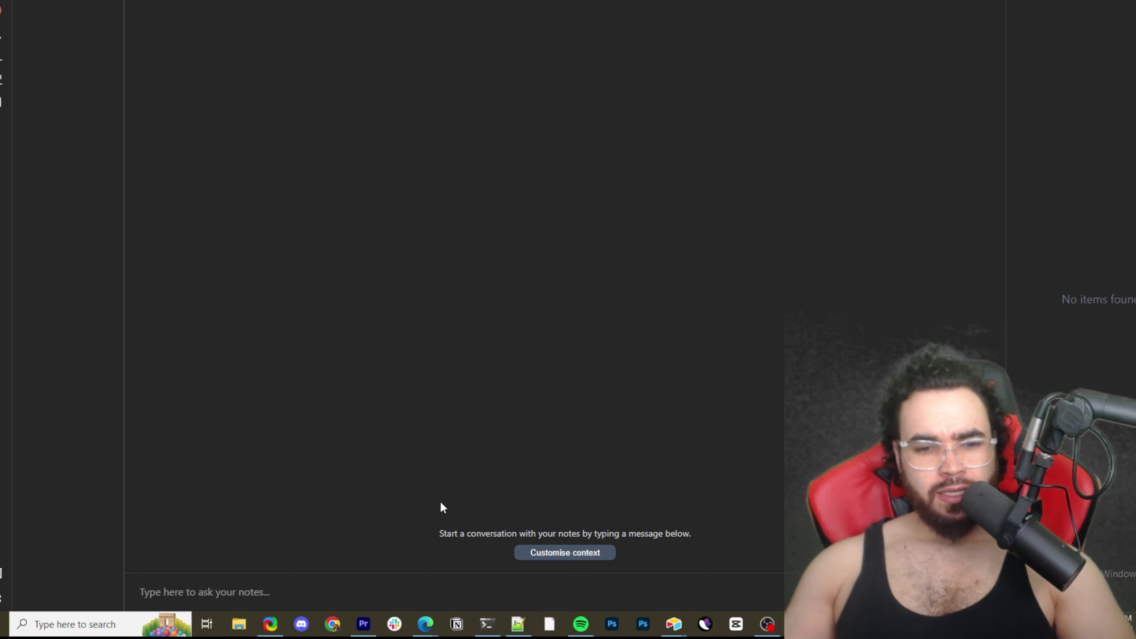
{"action": "left_click", "coordinate": [286, 583]}
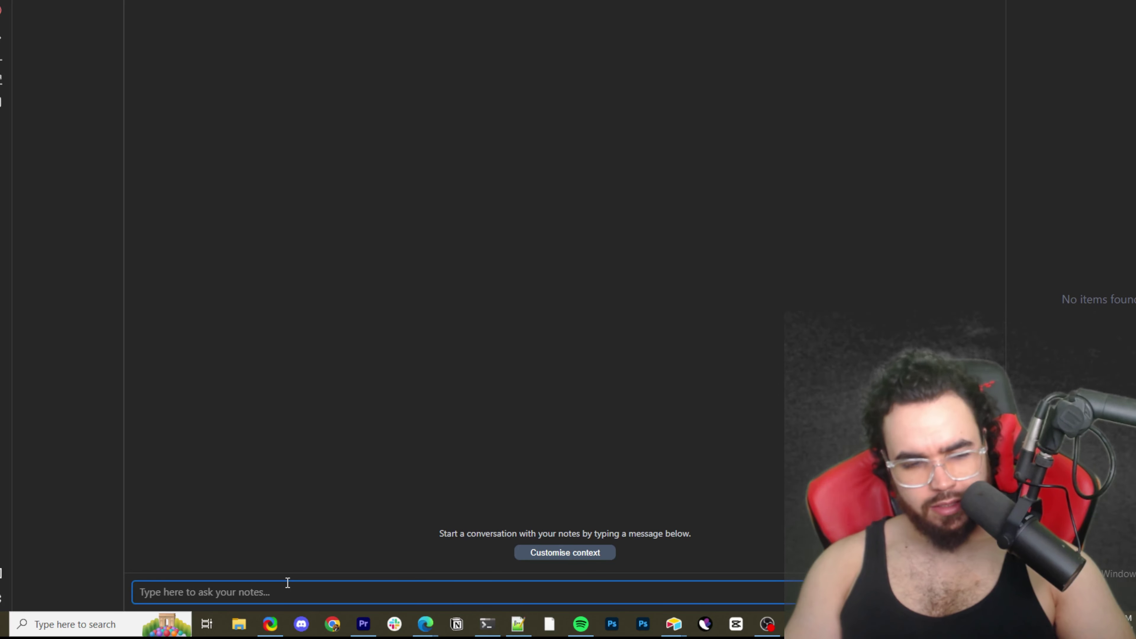
{"action": "type", "text": "what is ro"}
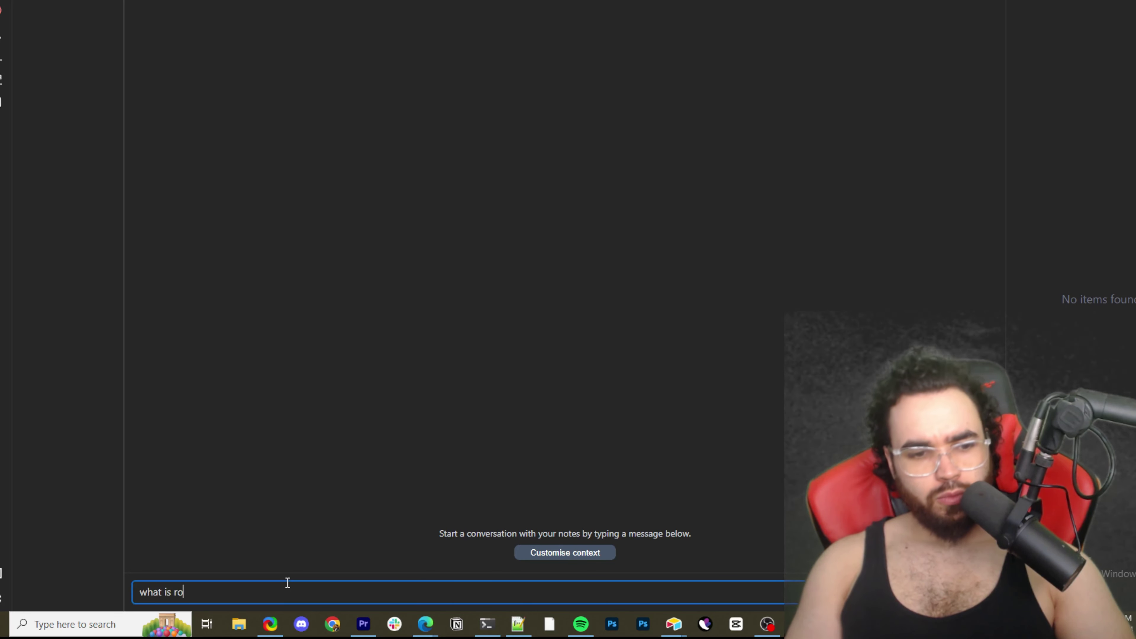
{"action": "type", "text": "am"}
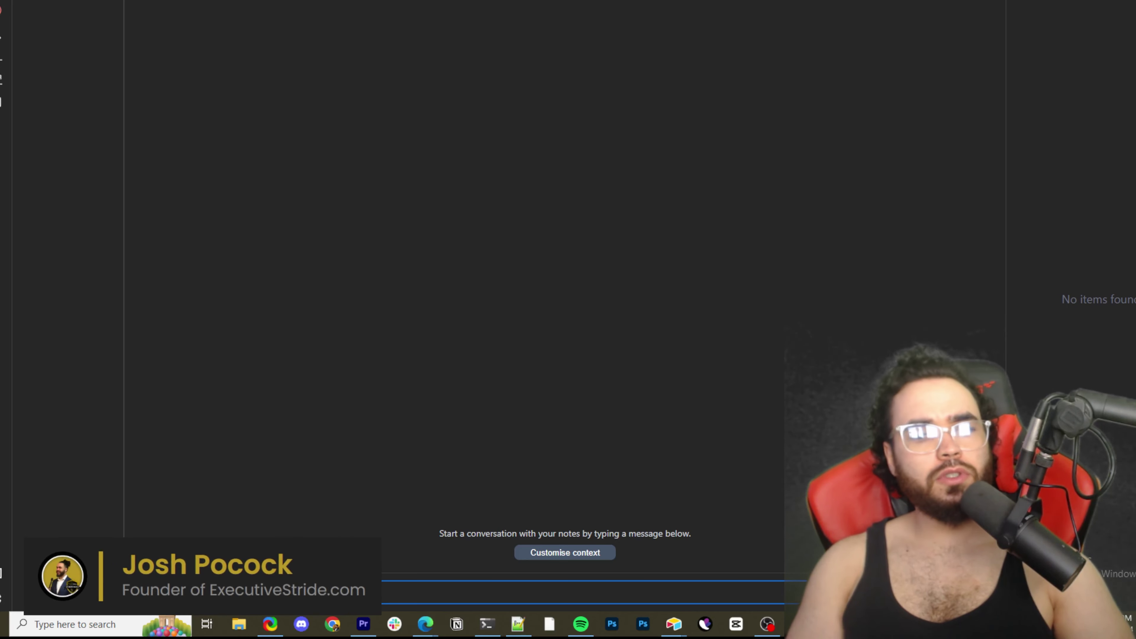
{"action": "key", "text": "Return"}
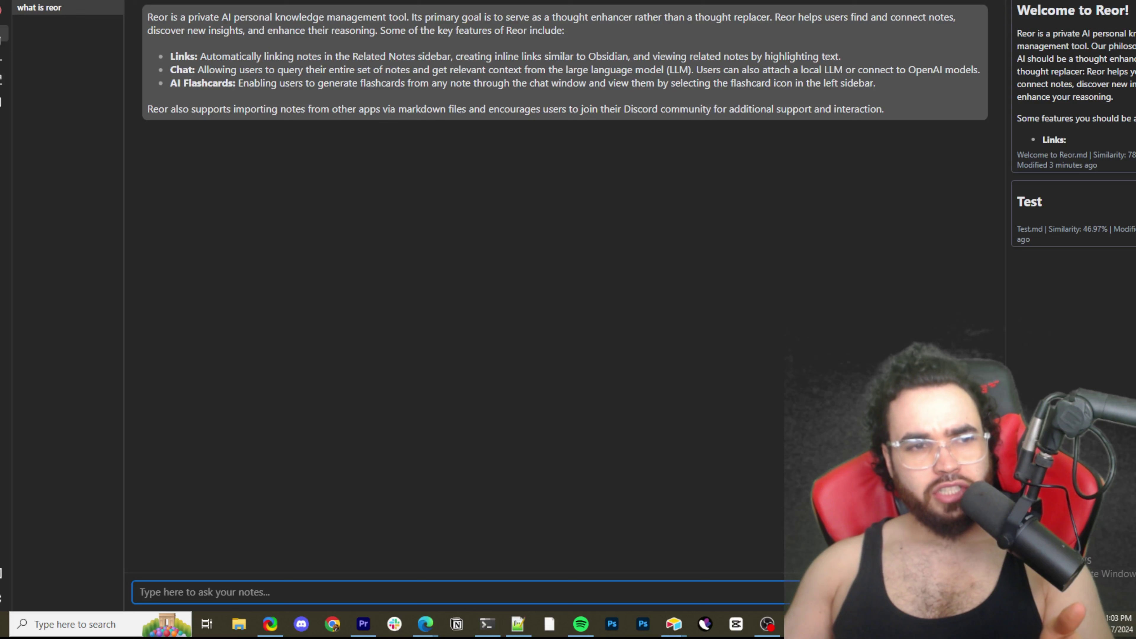
Step: Show the file tree and open the Welcome to Reor note's actions menu
{"action": "left_click", "coordinate": [1, 5]}
{"action": "left_click", "coordinate": [2, 8]}
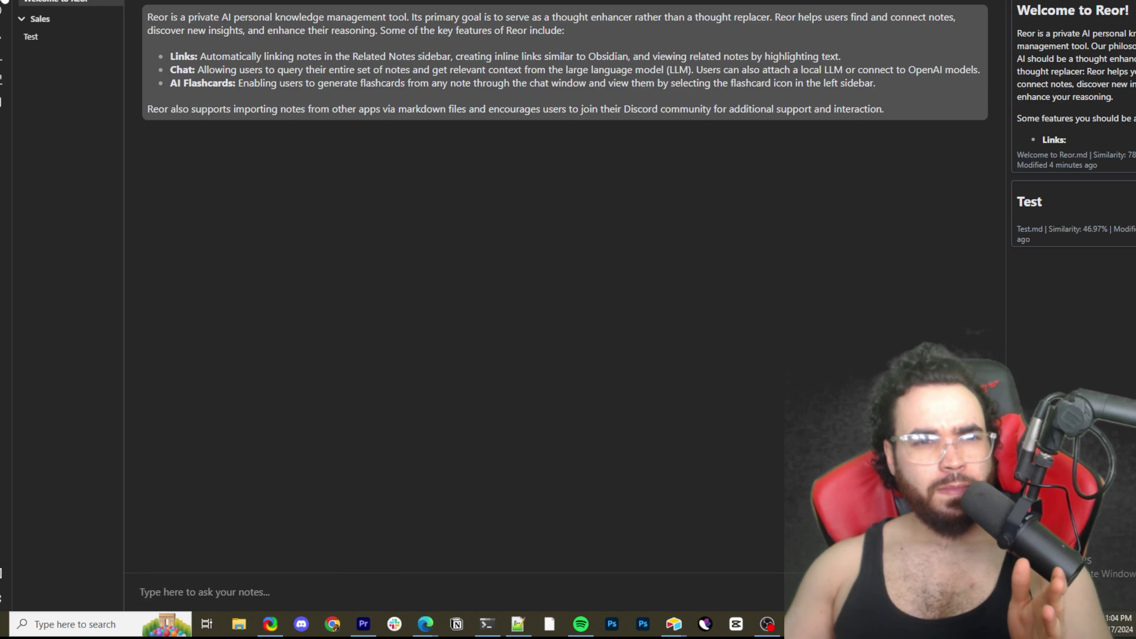
{"action": "right_click", "coordinate": [55, 7]}
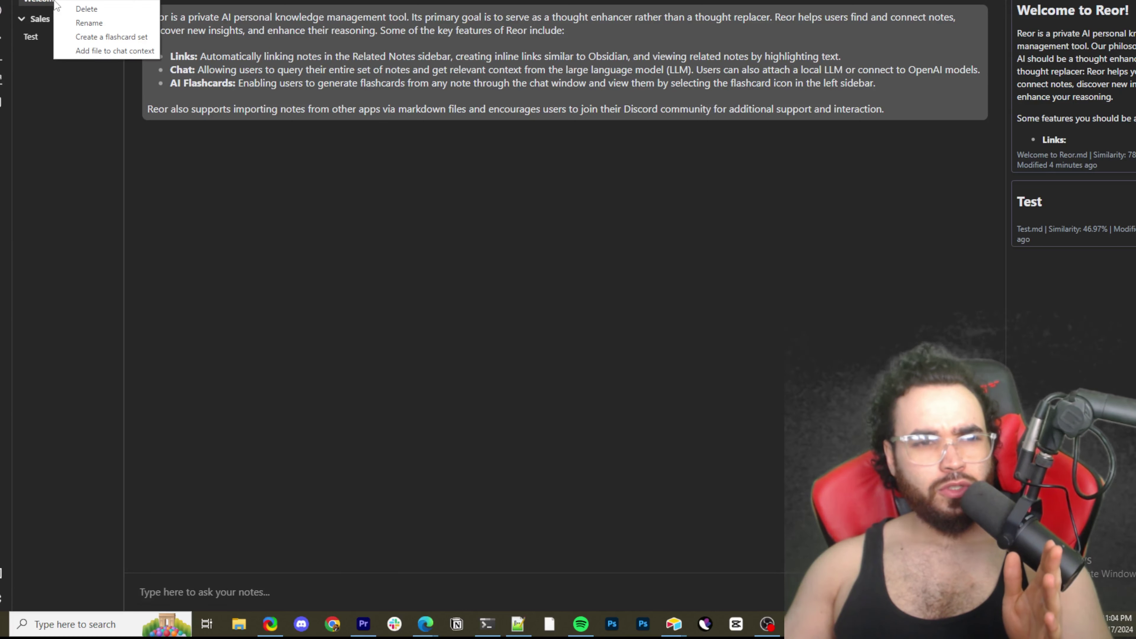
{"action": "left_click", "coordinate": [280, 144]}
{"action": "left_click", "coordinate": [4, 10]}
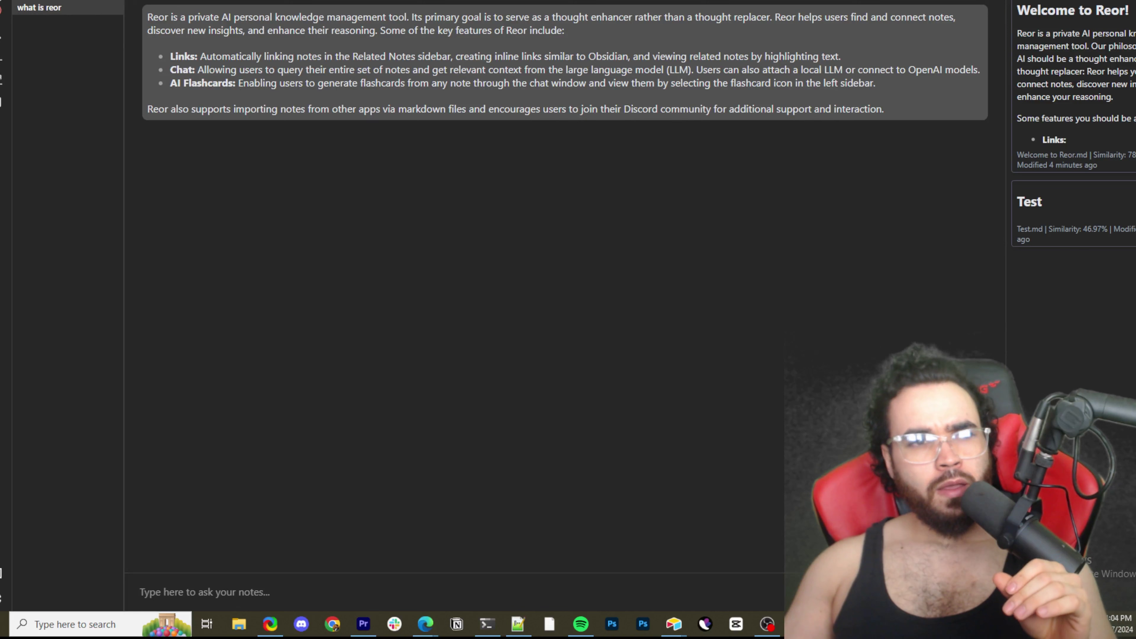
{"action": "left_click", "coordinate": [2, 7]}
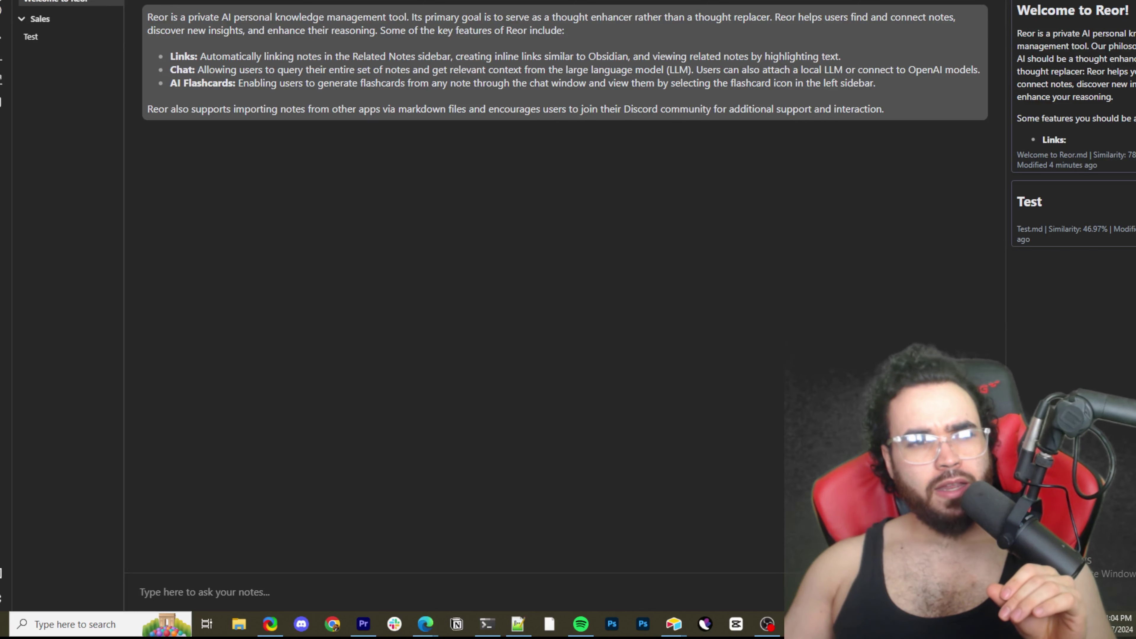
{"action": "right_click", "coordinate": [52, 2]}
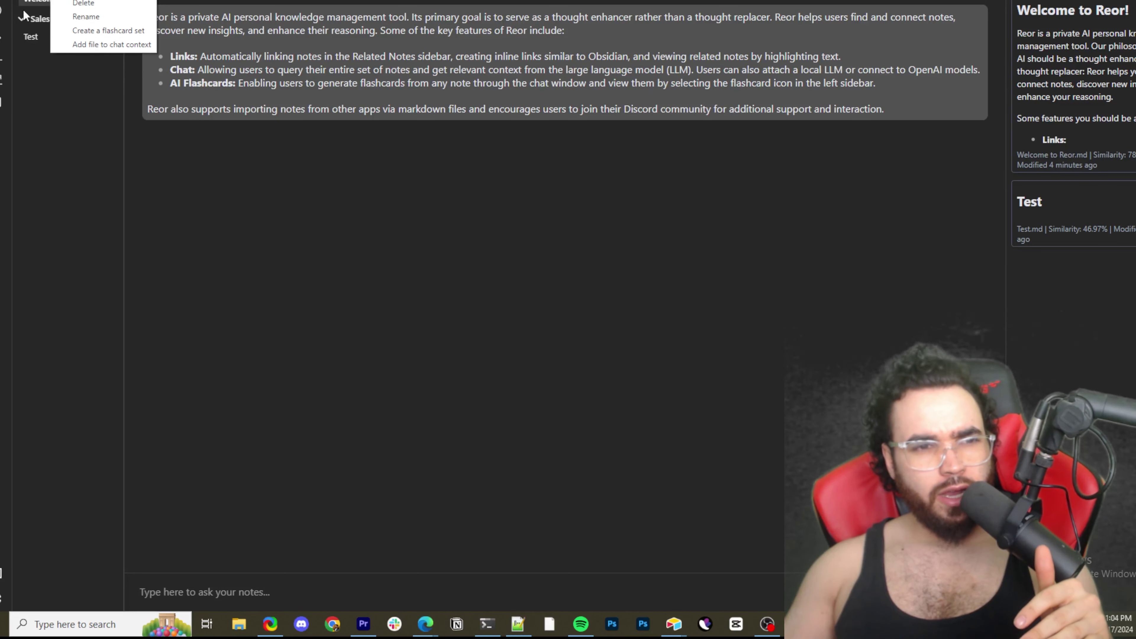
{"action": "left_click", "coordinate": [101, 45]}
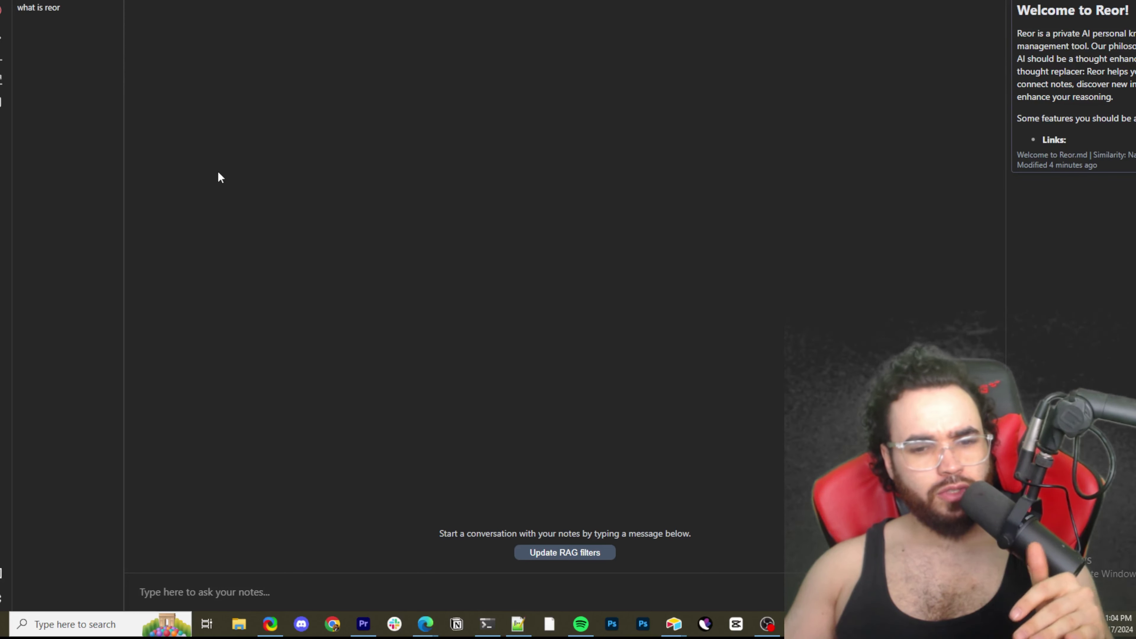
{"action": "left_click", "coordinate": [214, 603]}
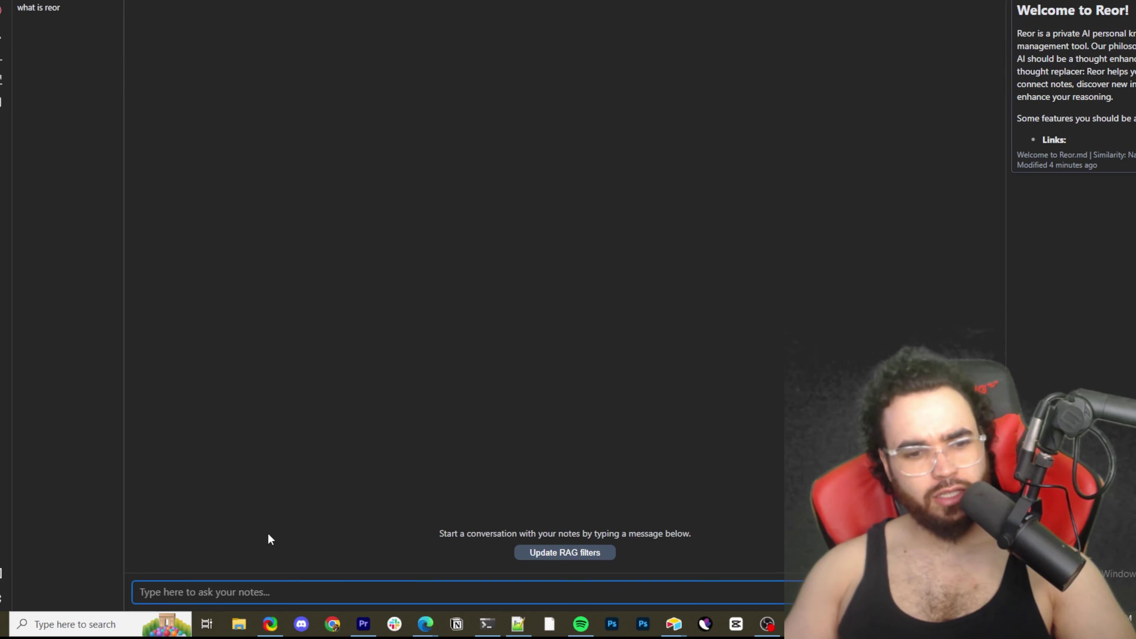
{"action": "type", "text": "skdkdkdkd"}
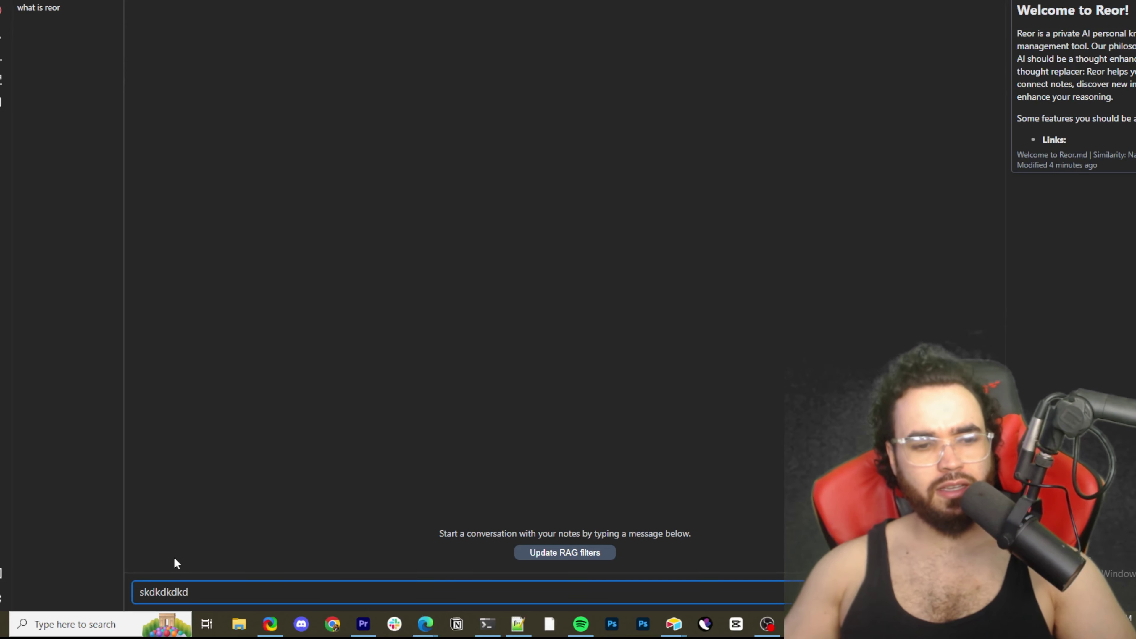
{"action": "left_click_drag", "start_coordinate": [149, 591], "coordinate": [189, 591]}
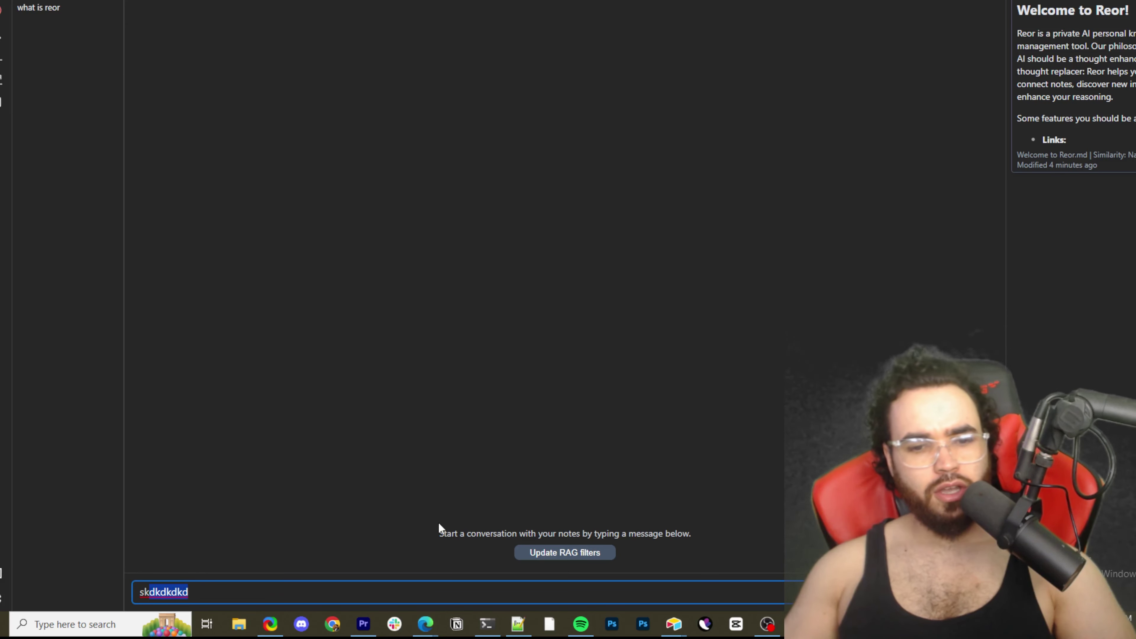
{"action": "left_click", "coordinate": [575, 561]}
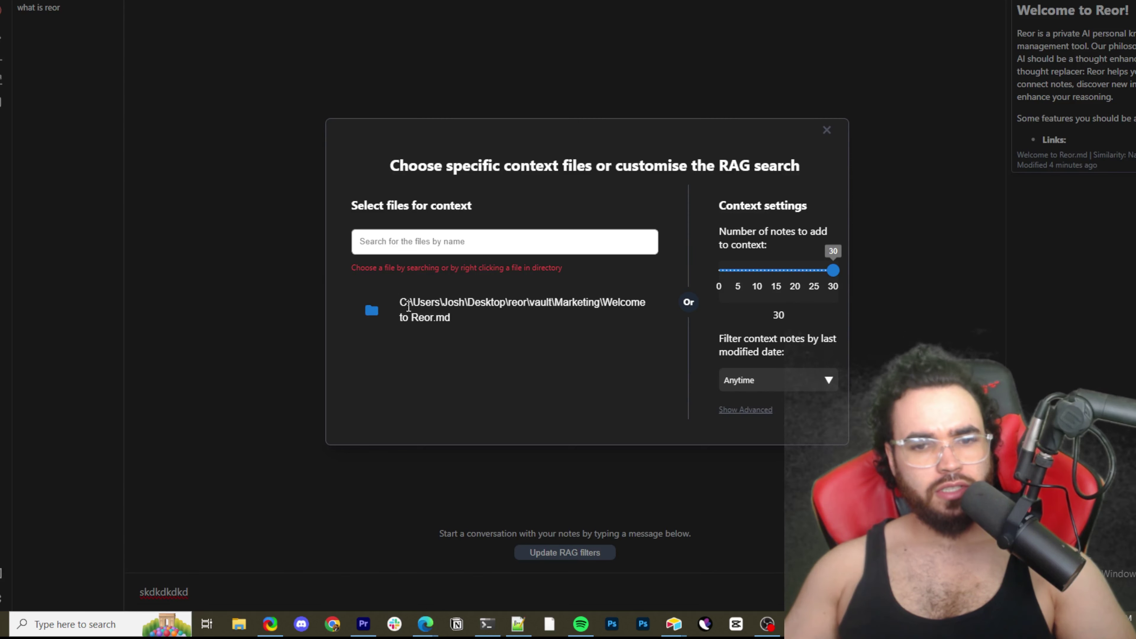
{"action": "left_click_drag", "start_coordinate": [433, 319], "coordinate": [405, 305]}
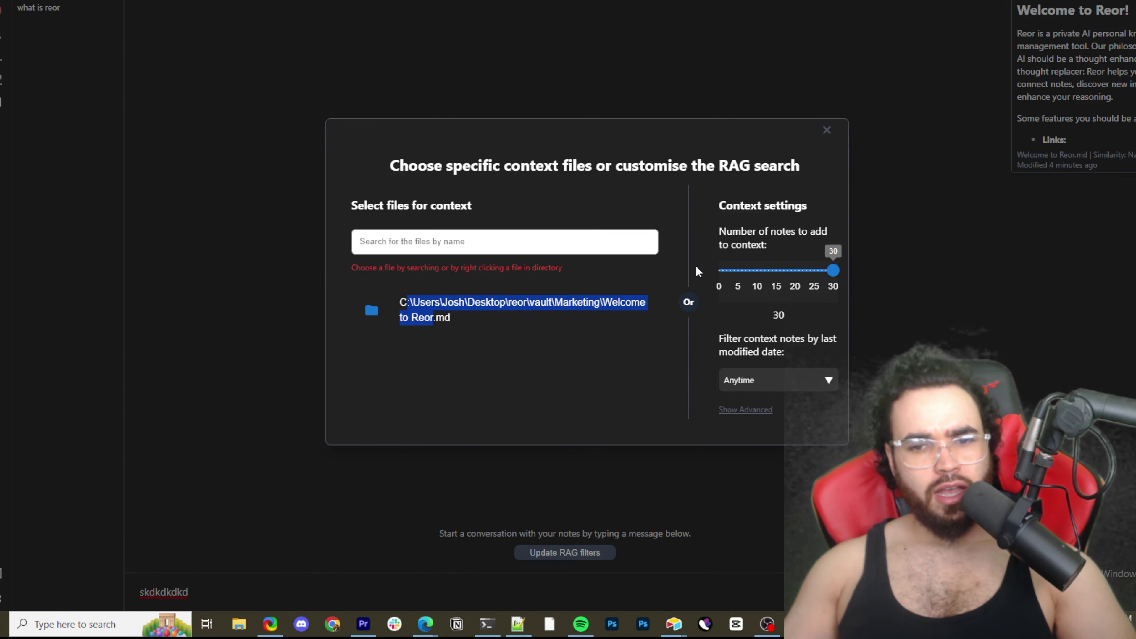
{"action": "left_click", "coordinate": [852, 161]}
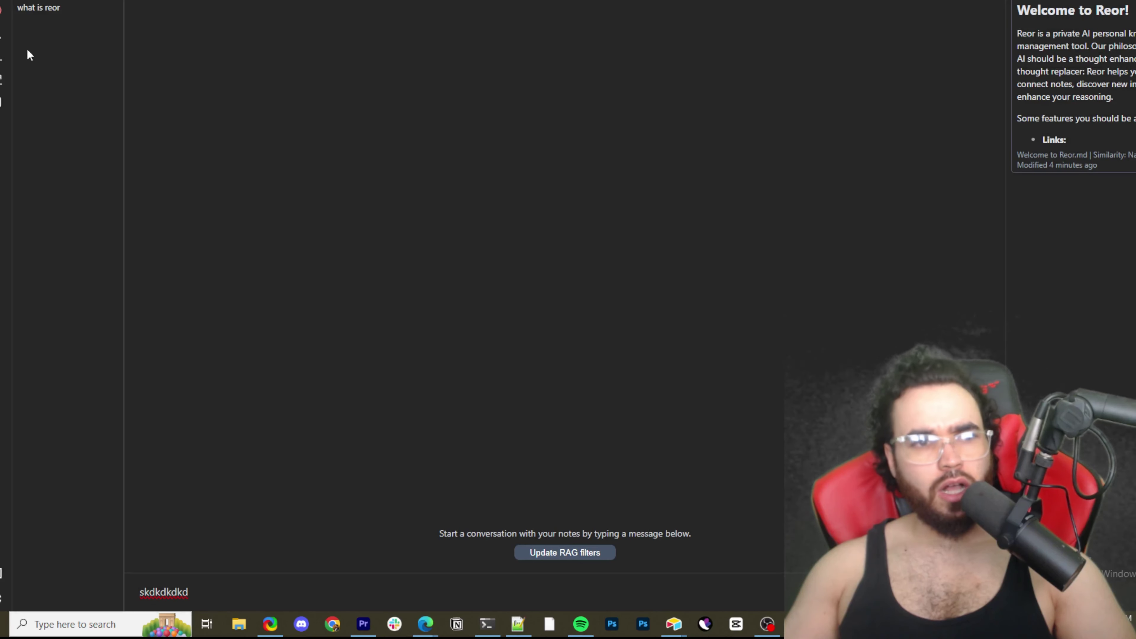
Step: List the chat's related notes, then generate new flashcards from the Test.md note
{"action": "left_click", "coordinate": [2, 37]}
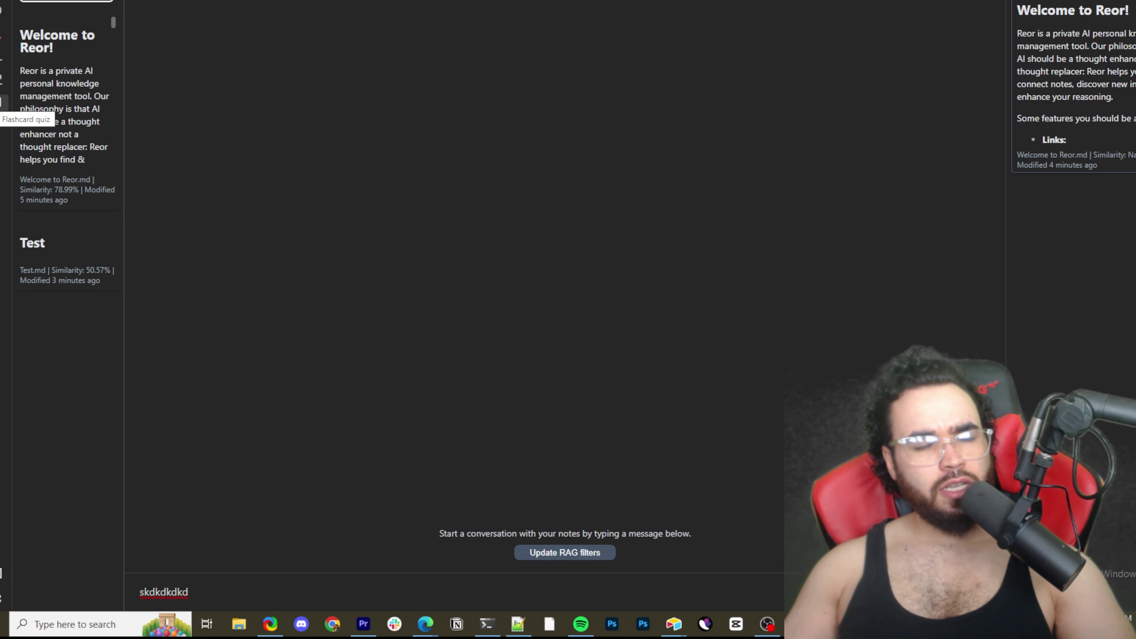
{"action": "left_click", "coordinate": [2, 103]}
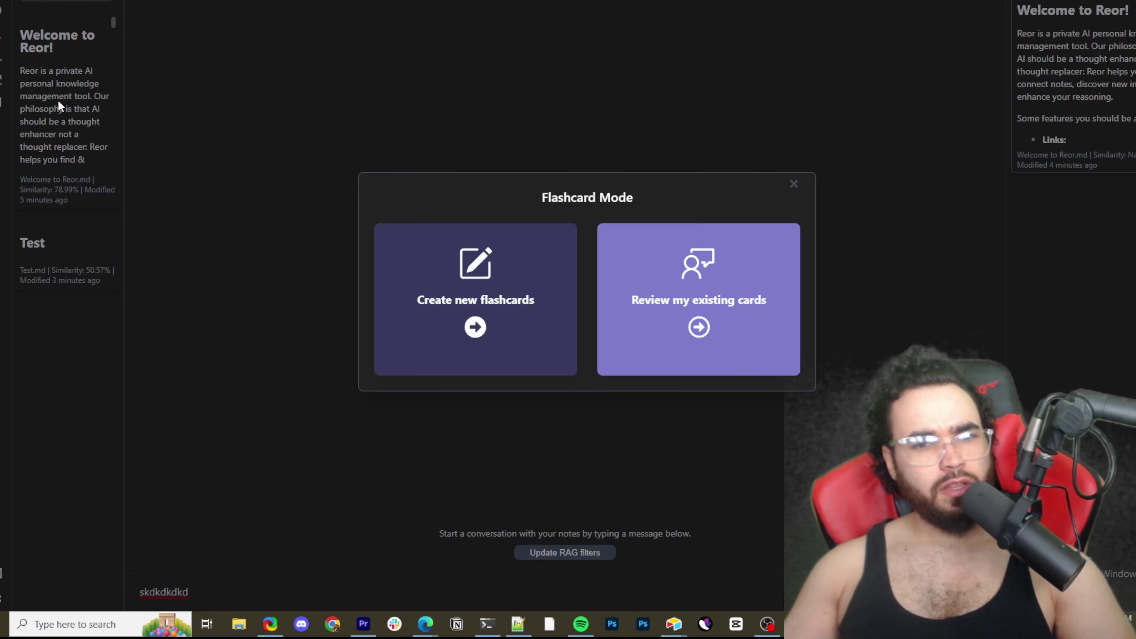
{"action": "left_click", "coordinate": [547, 318]}
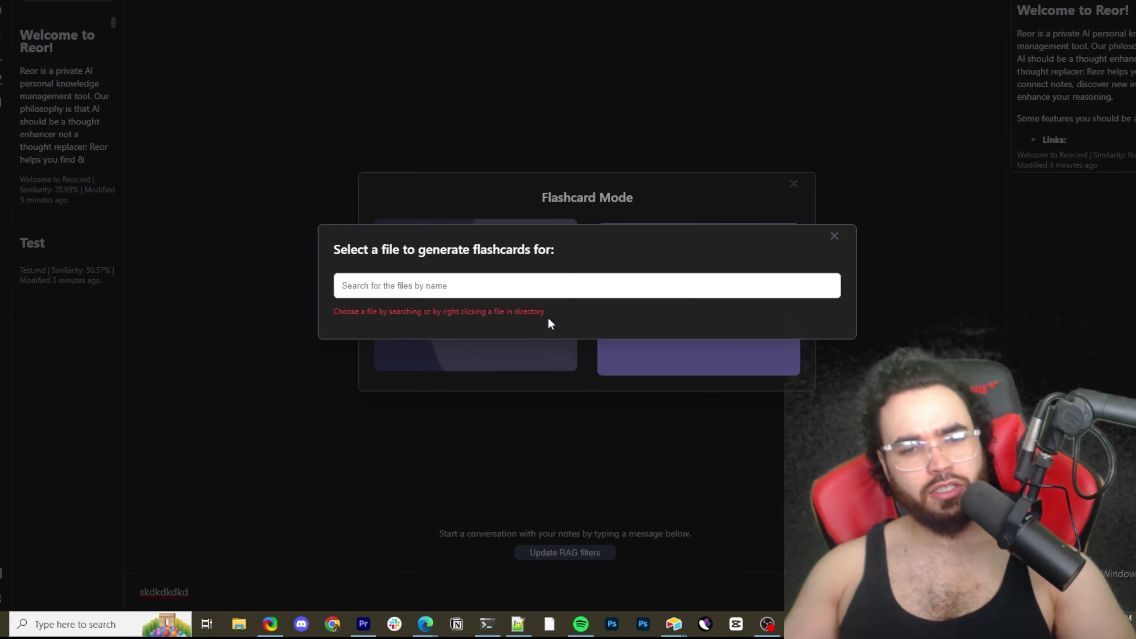
{"action": "left_click", "coordinate": [637, 286]}
{"action": "type", "text": "test"}
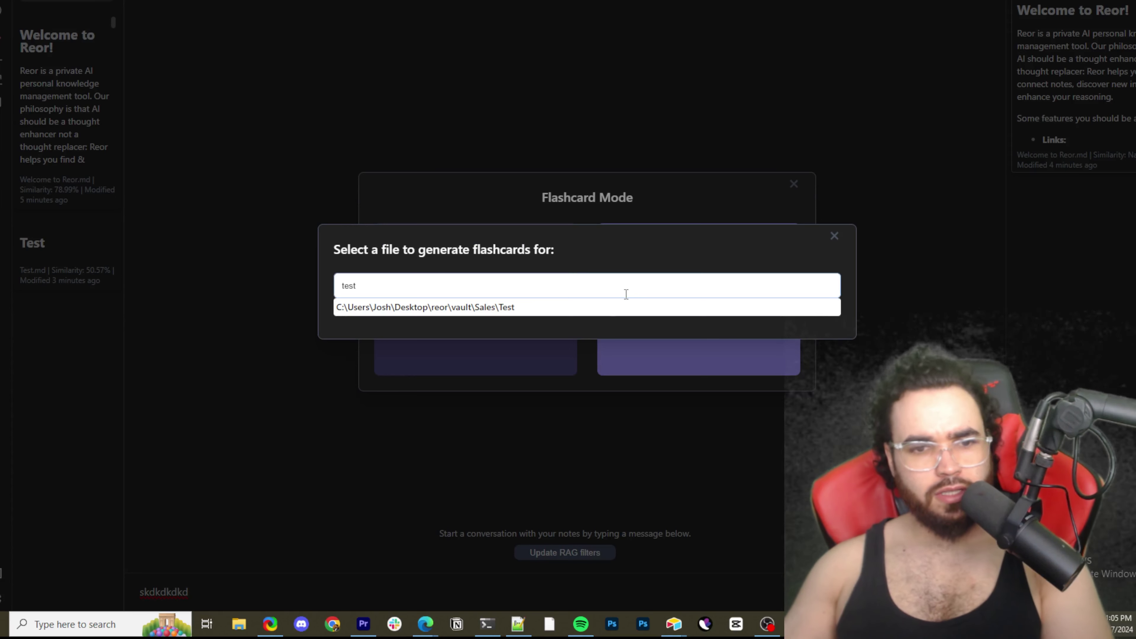
{"action": "left_click", "coordinate": [538, 307]}
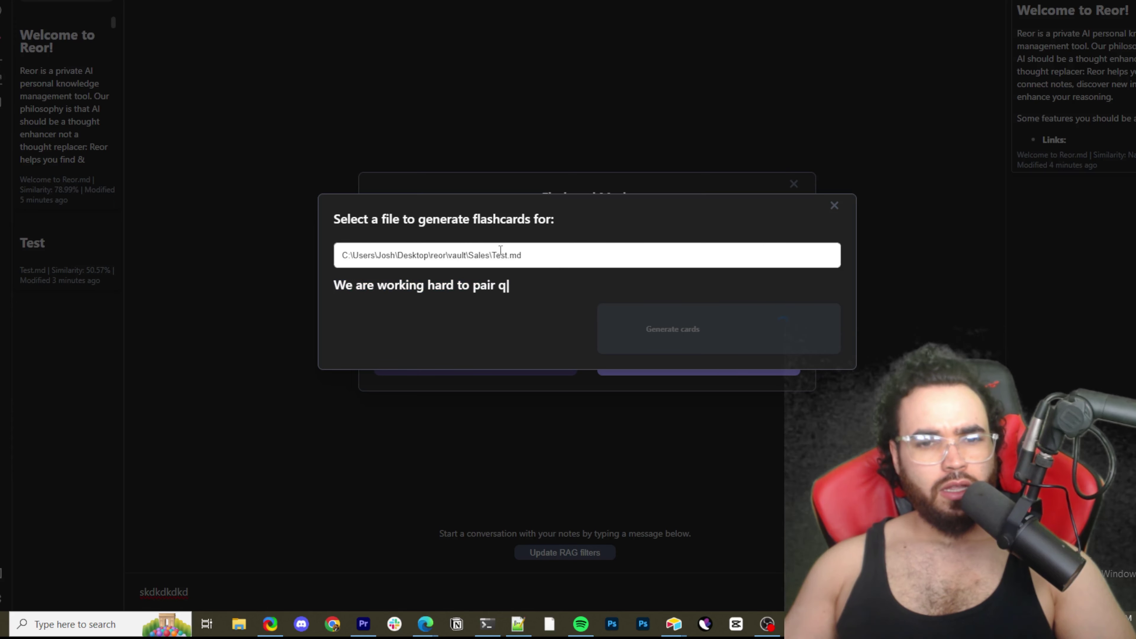
Step: Flip a generated flashcard to its answer and back, then close the flashcard windows
{"action": "left_click_drag", "start_coordinate": [495, 254], "coordinate": [526, 256]}
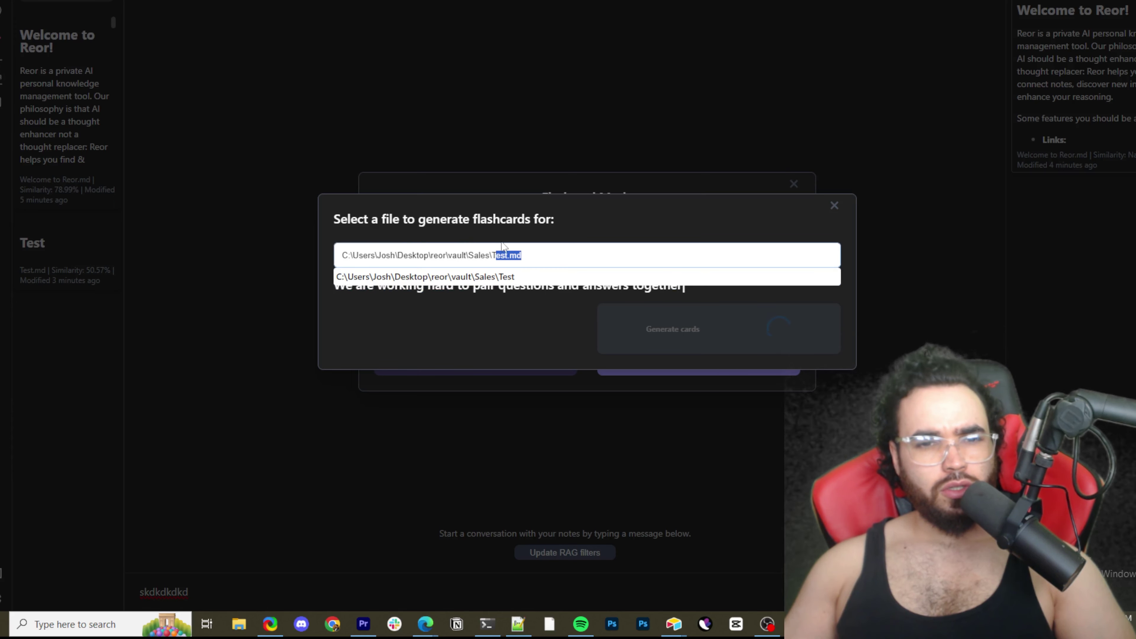
{"action": "left_click", "coordinate": [661, 197]}
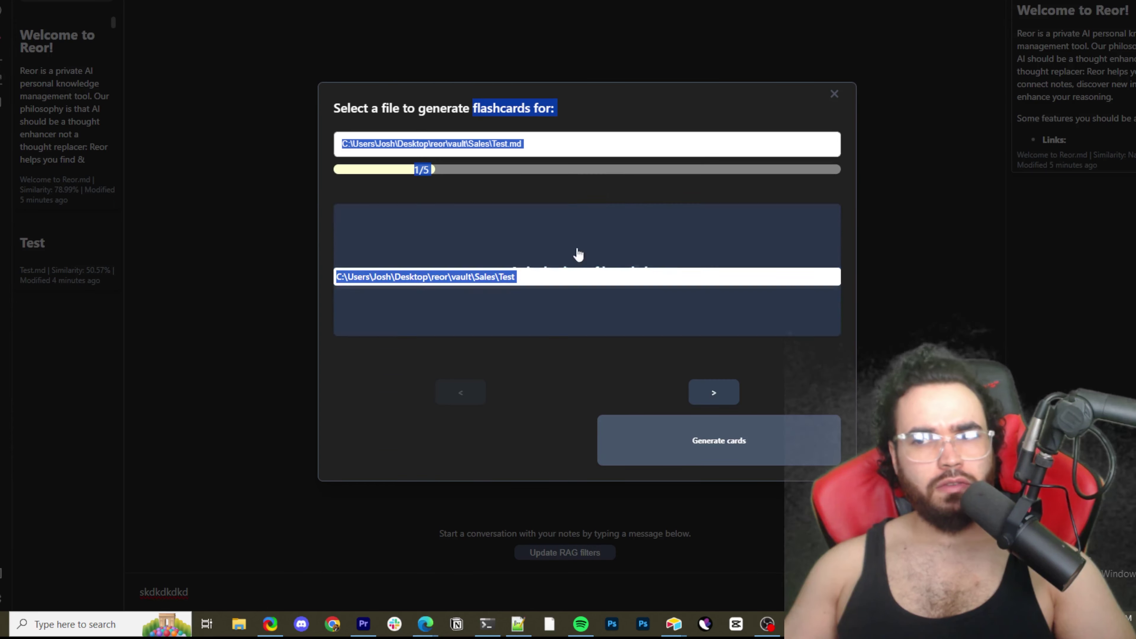
{"action": "left_click", "coordinate": [500, 287]}
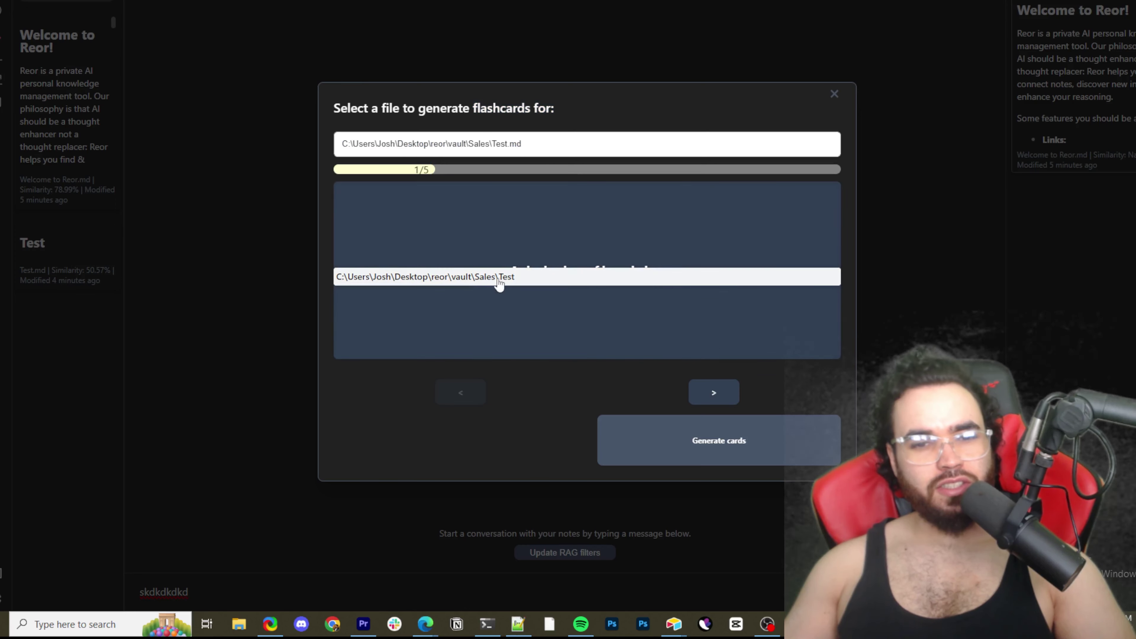
{"action": "left_click", "coordinate": [536, 280]}
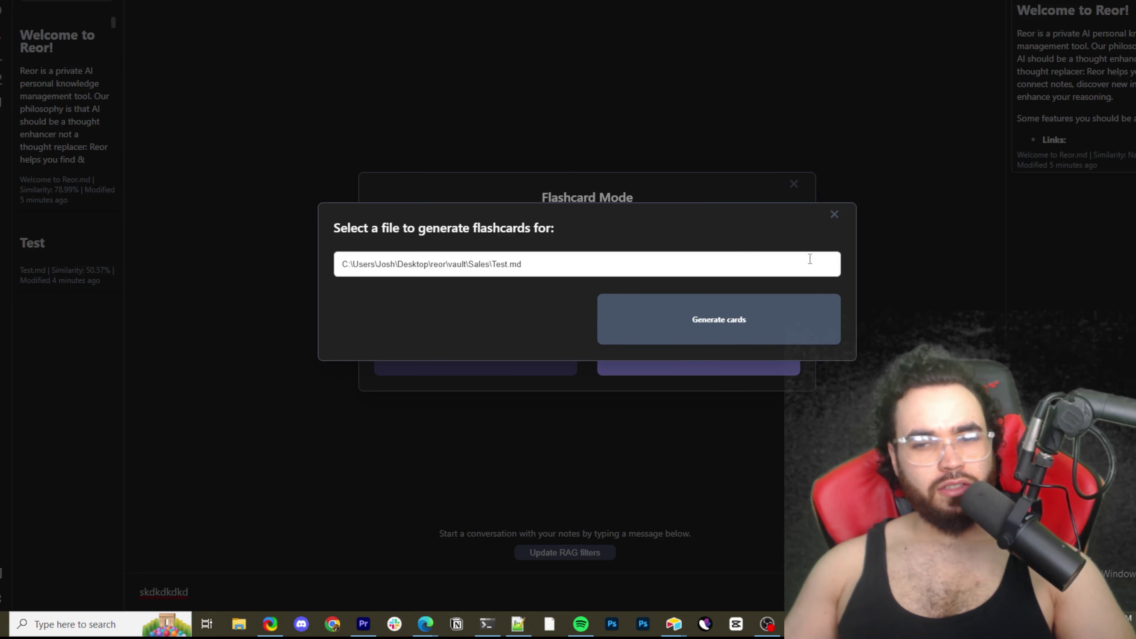
{"action": "left_click", "coordinate": [835, 217]}
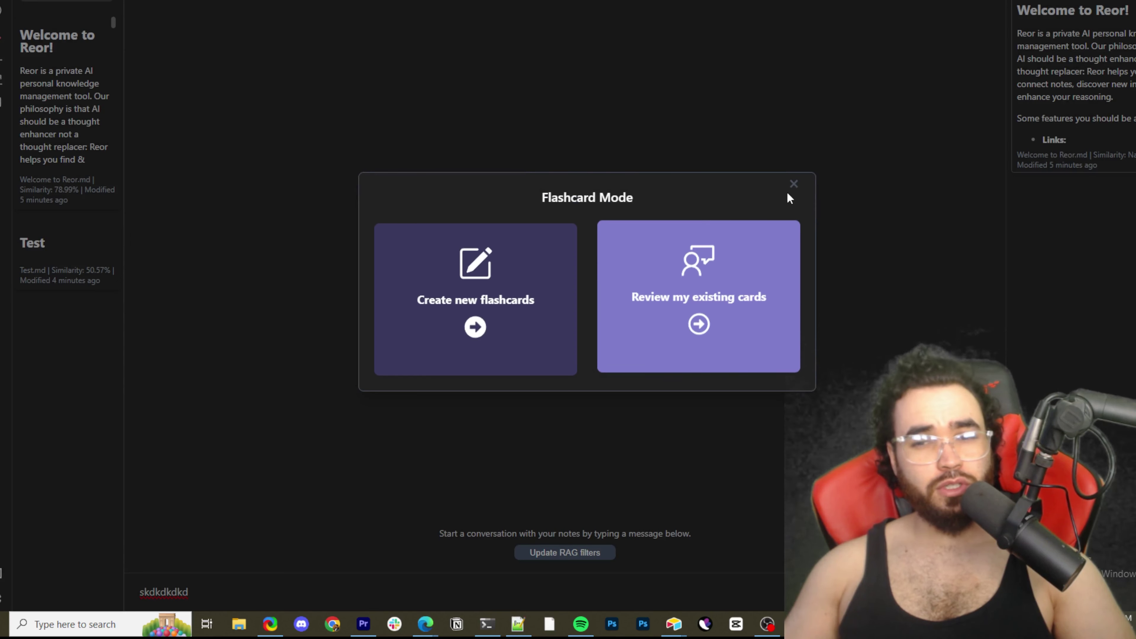
{"action": "left_click", "coordinate": [794, 184]}
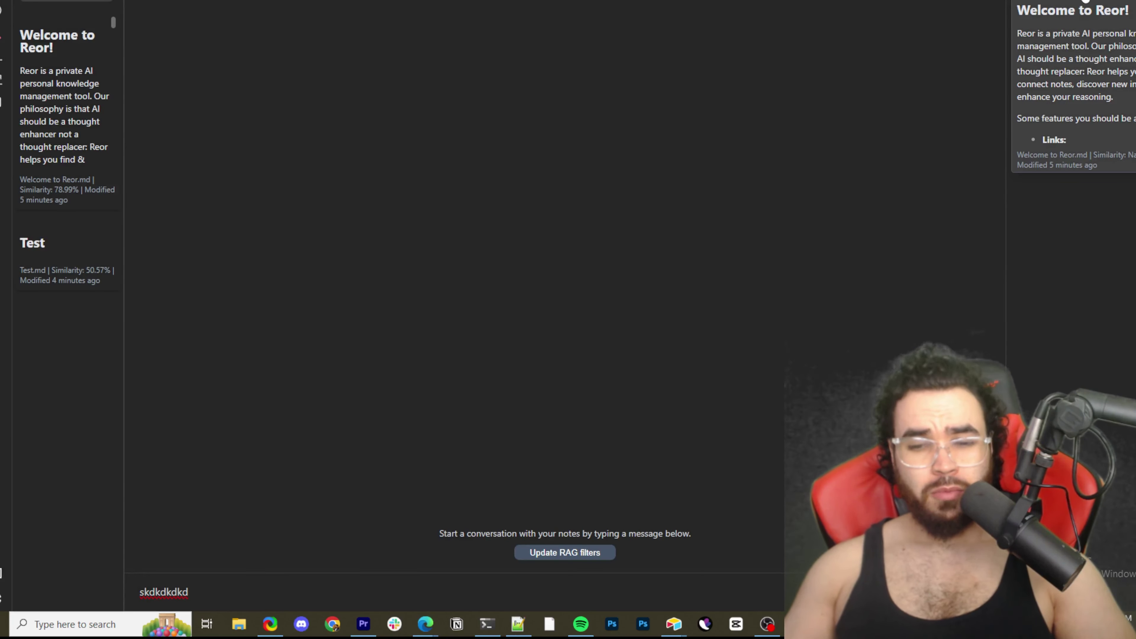